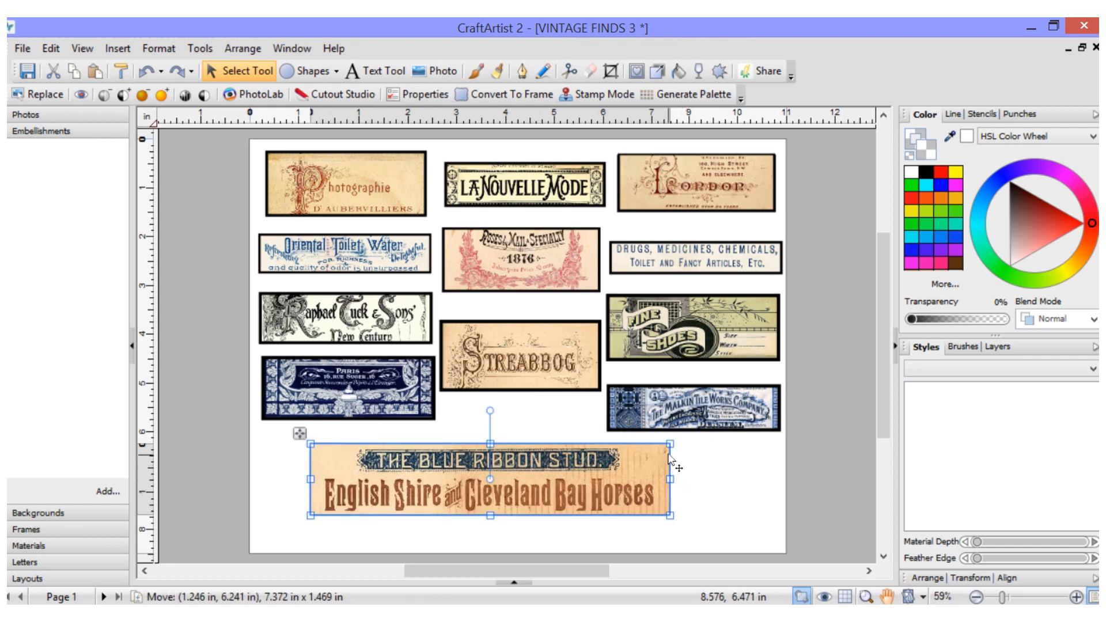
Try resizing the pasted Blue Ribbon Stud banner proportionally, and cut it from the page
drag(670, 445, 783, 388)
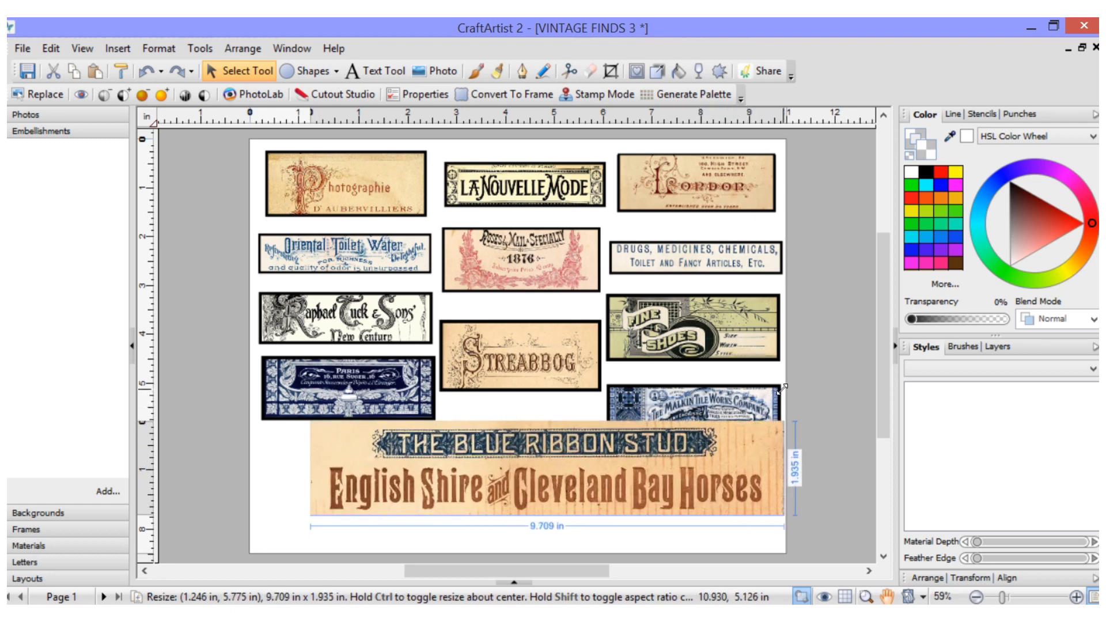
drag(782, 388, 643, 442)
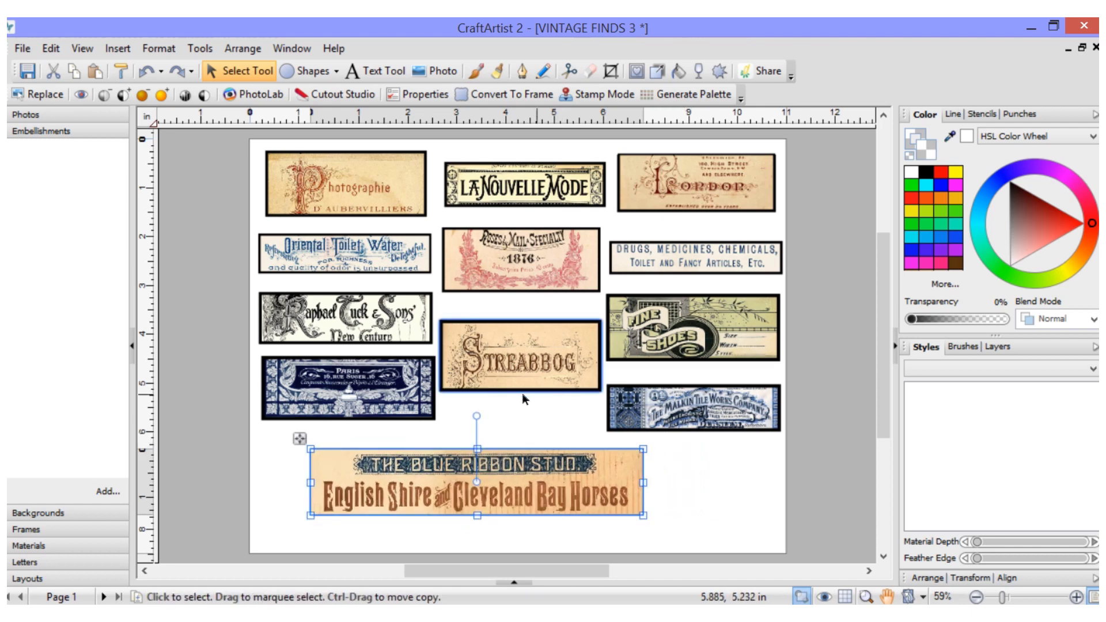
click(54, 71)
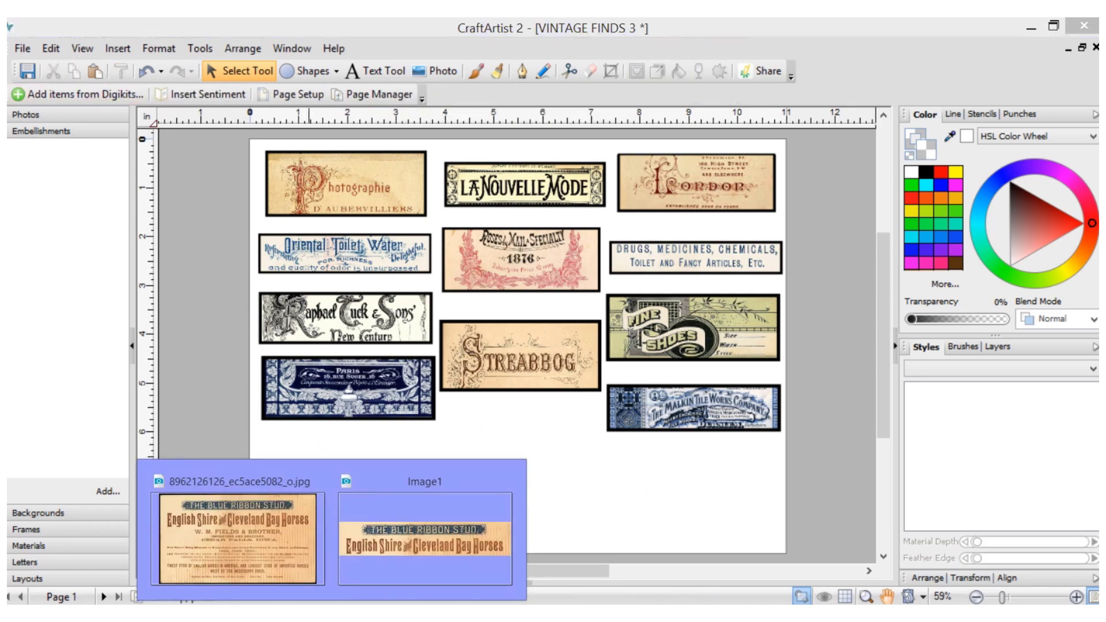
click(368, 580)
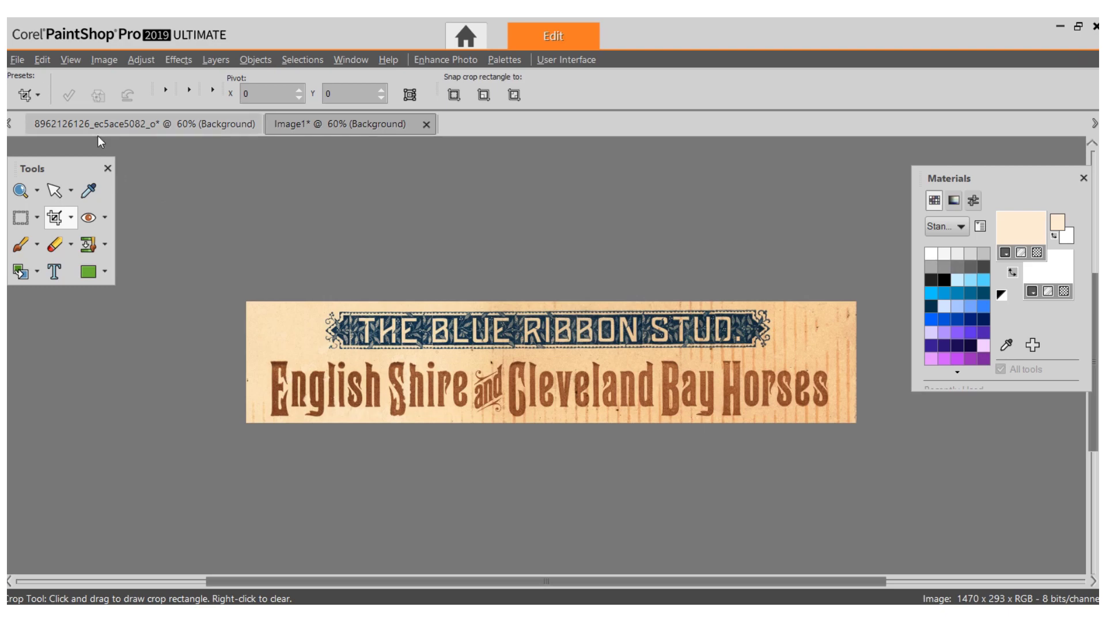
click(19, 61)
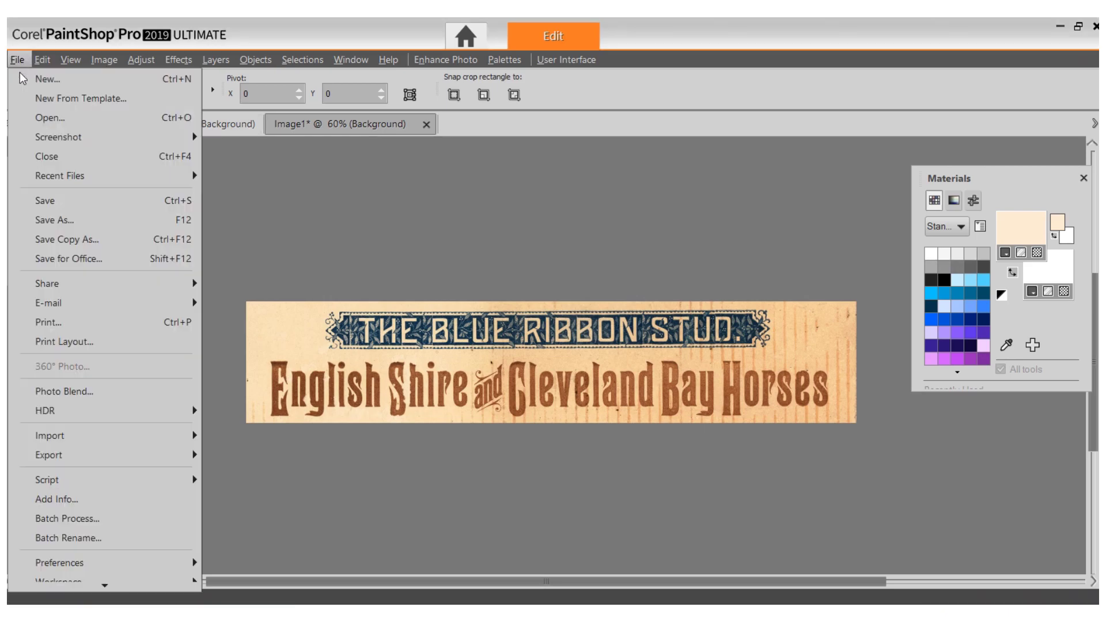
click(41, 218)
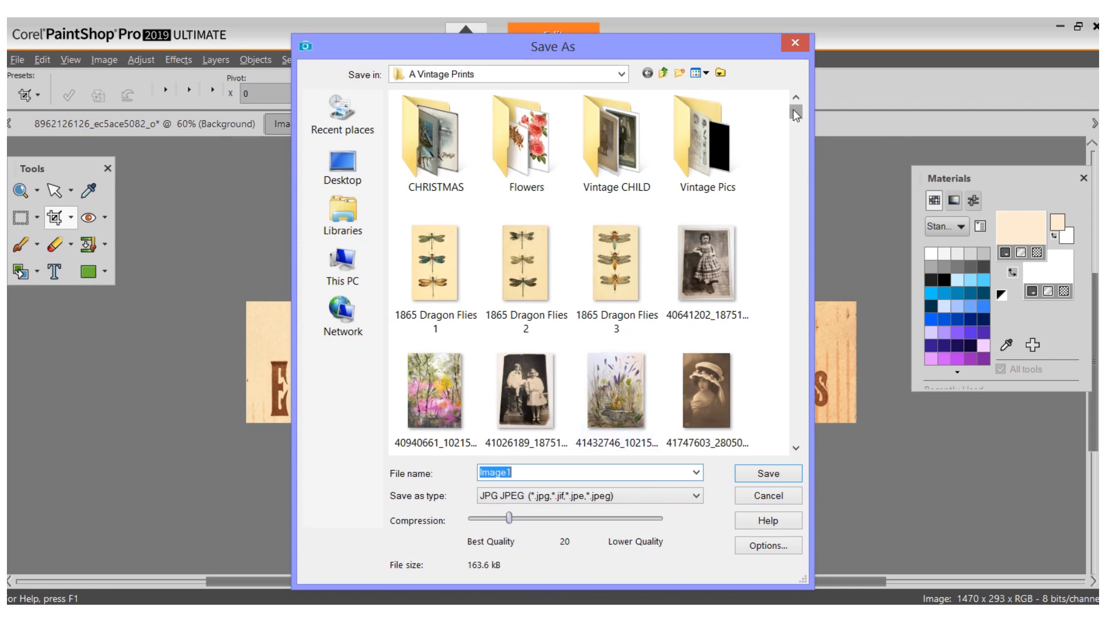
drag(794, 111, 791, 183)
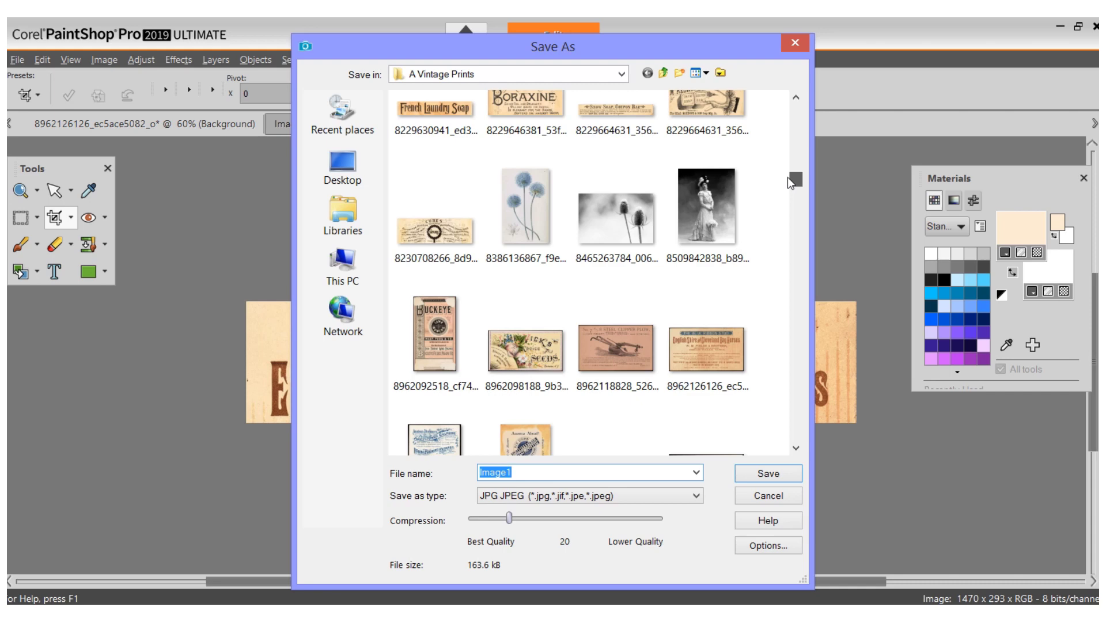
click(709, 340)
double_click(595, 473)
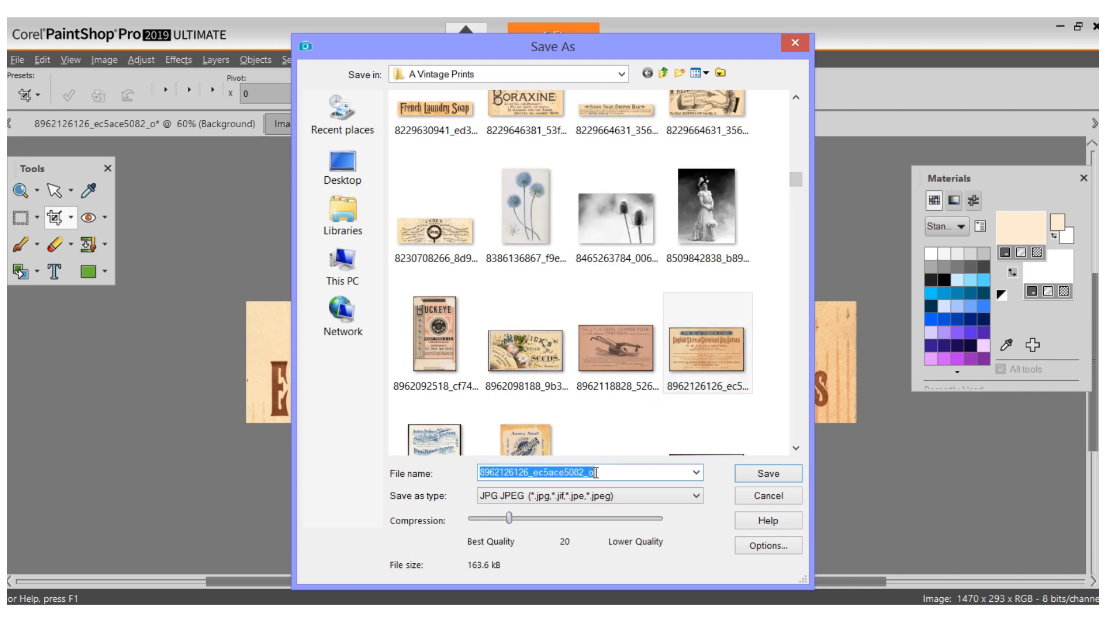
click(599, 472)
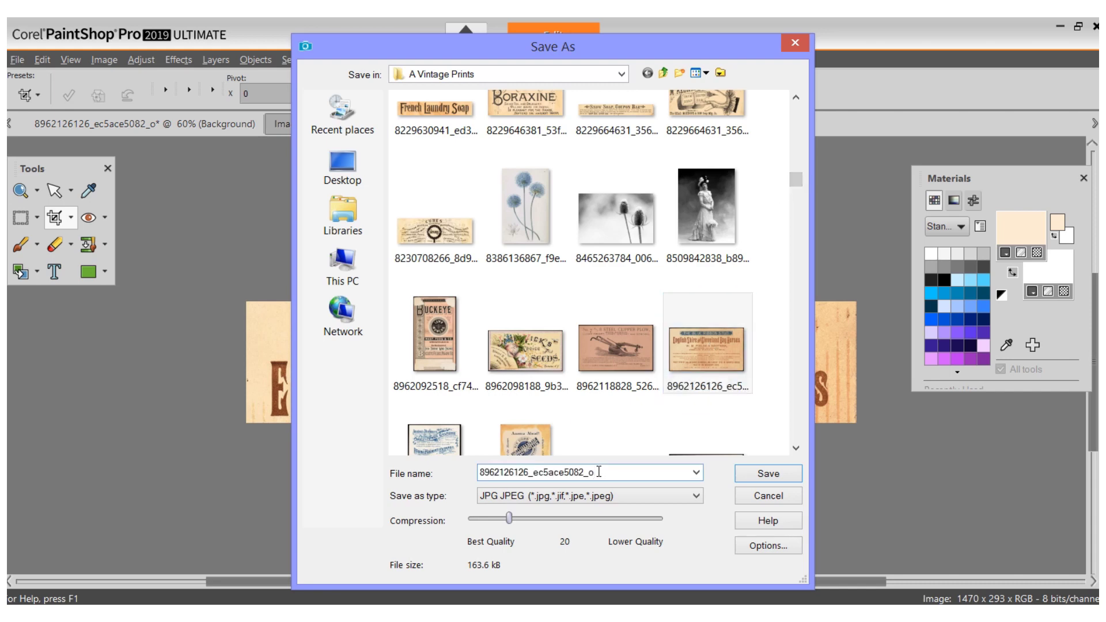
text(a)
click(761, 473)
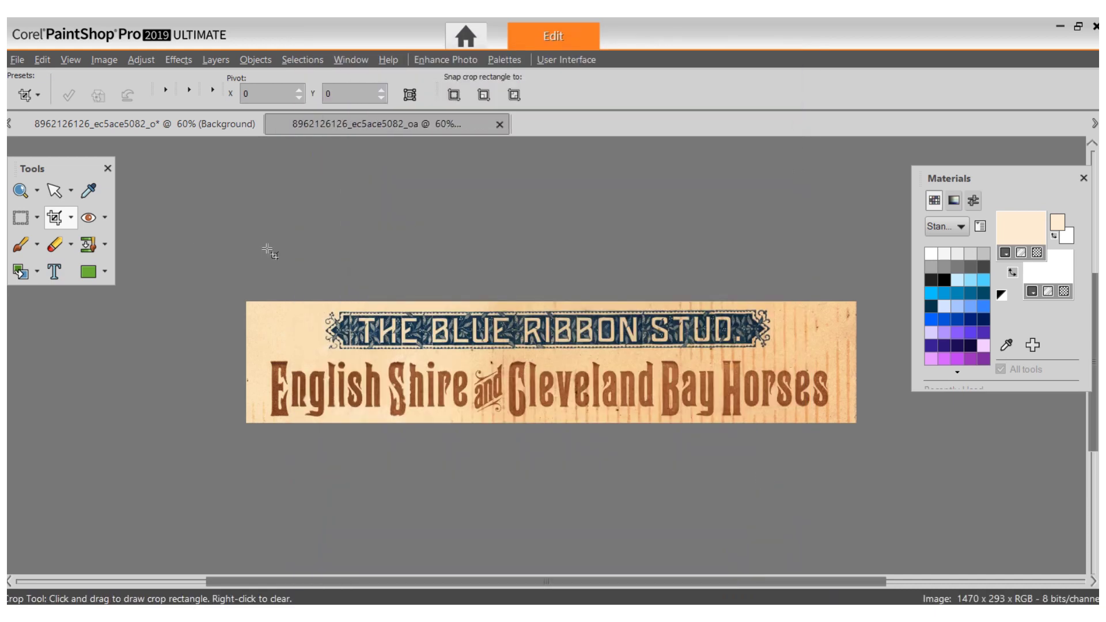
Close the saved banner image and dismiss the crop selection on the original advertisement by activating the Pick tool
click(19, 62)
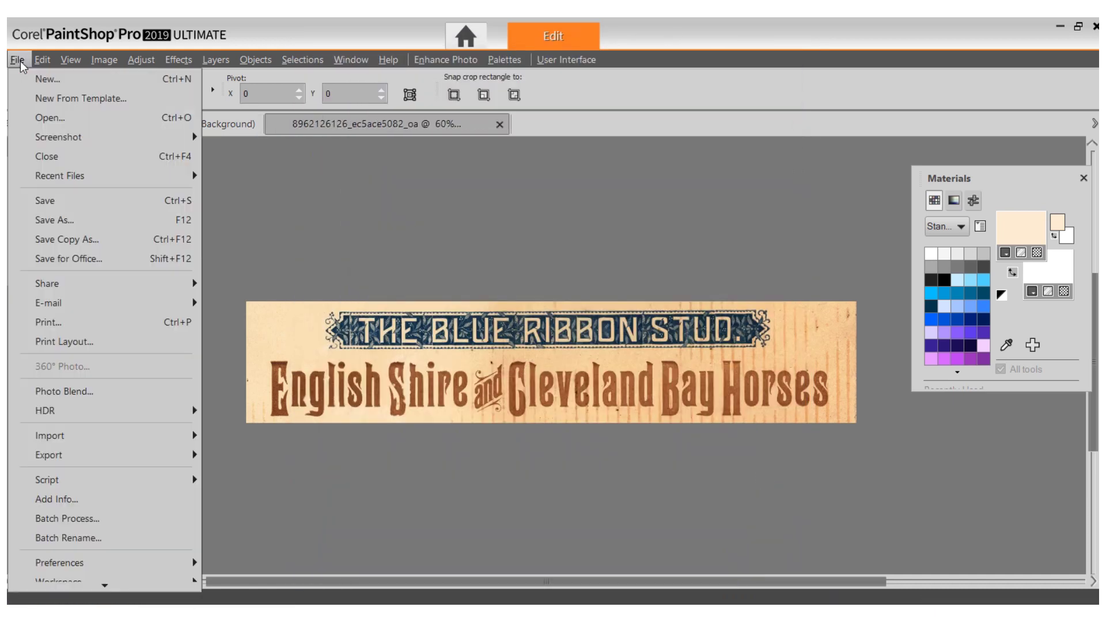
click(44, 156)
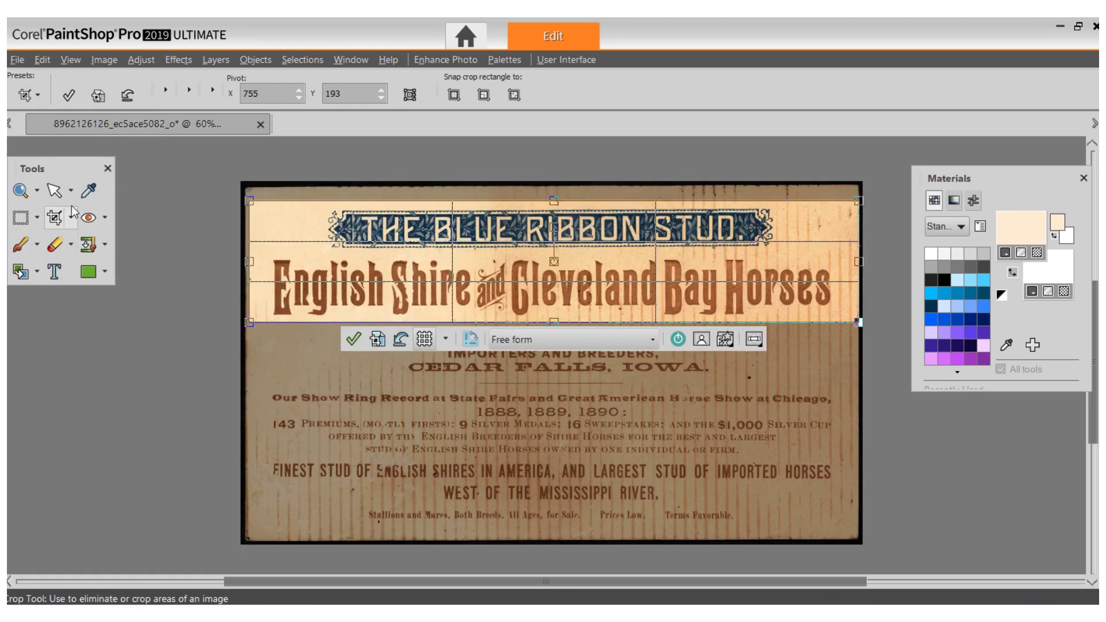
click(55, 190)
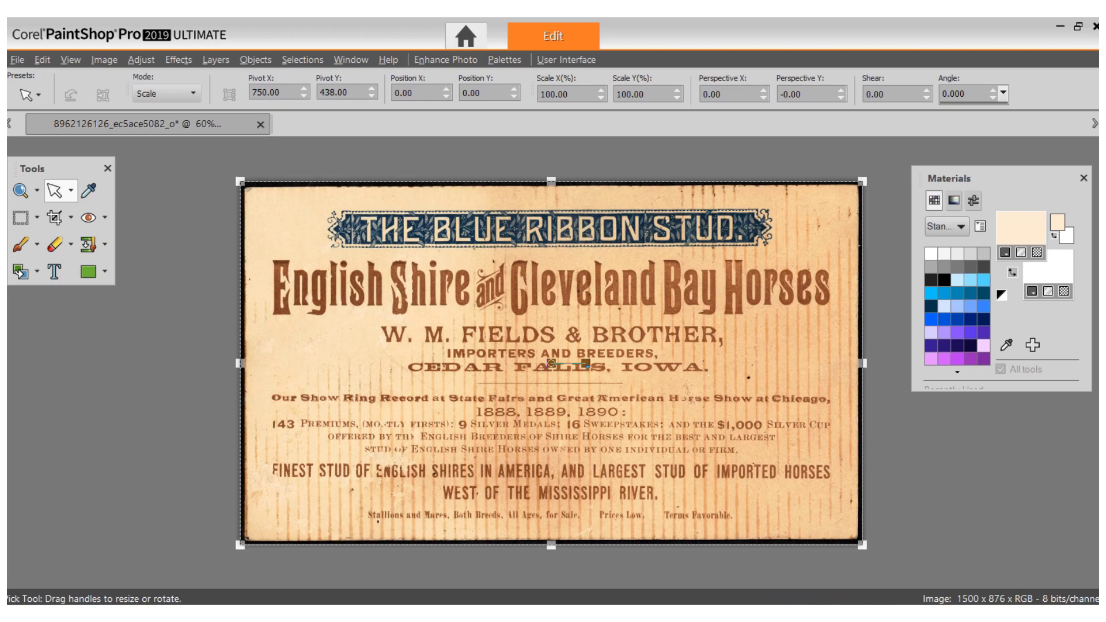
click(395, 538)
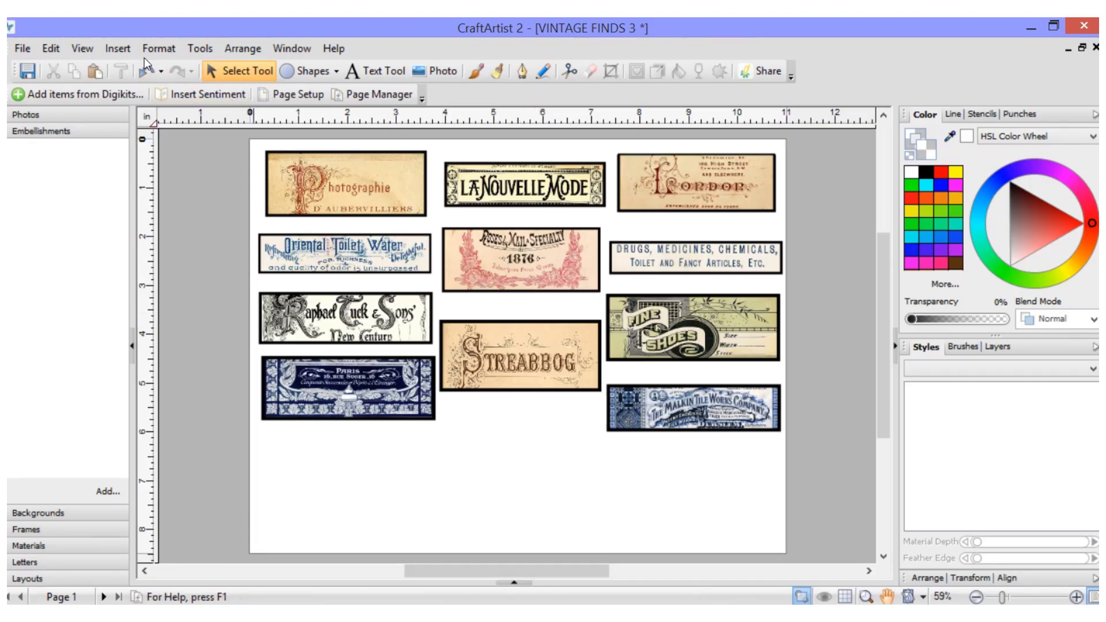
click(119, 49)
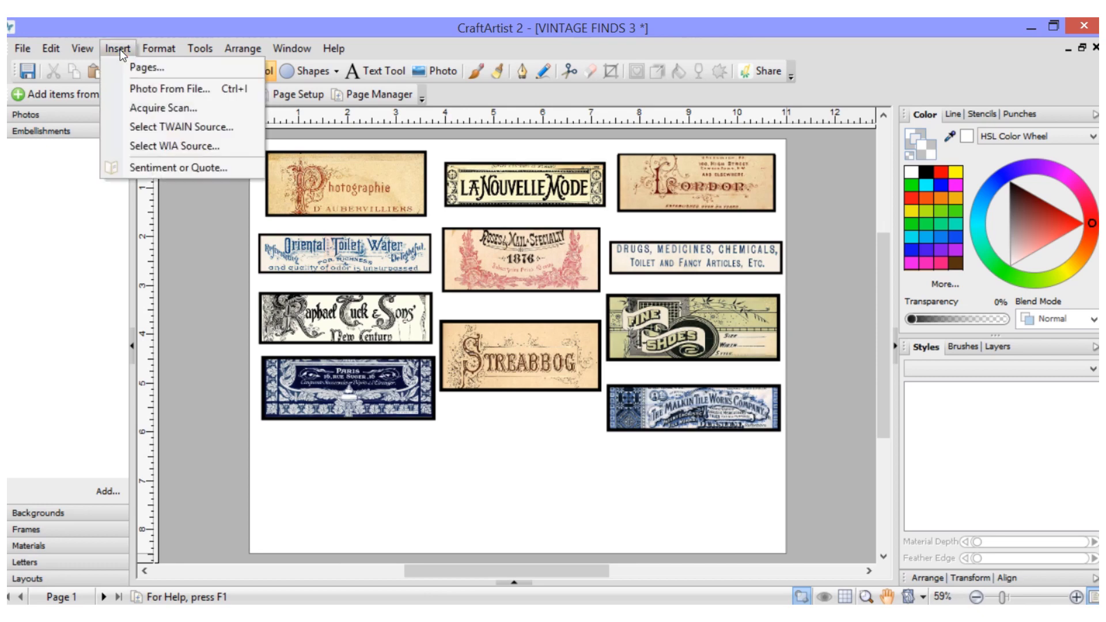
click(132, 89)
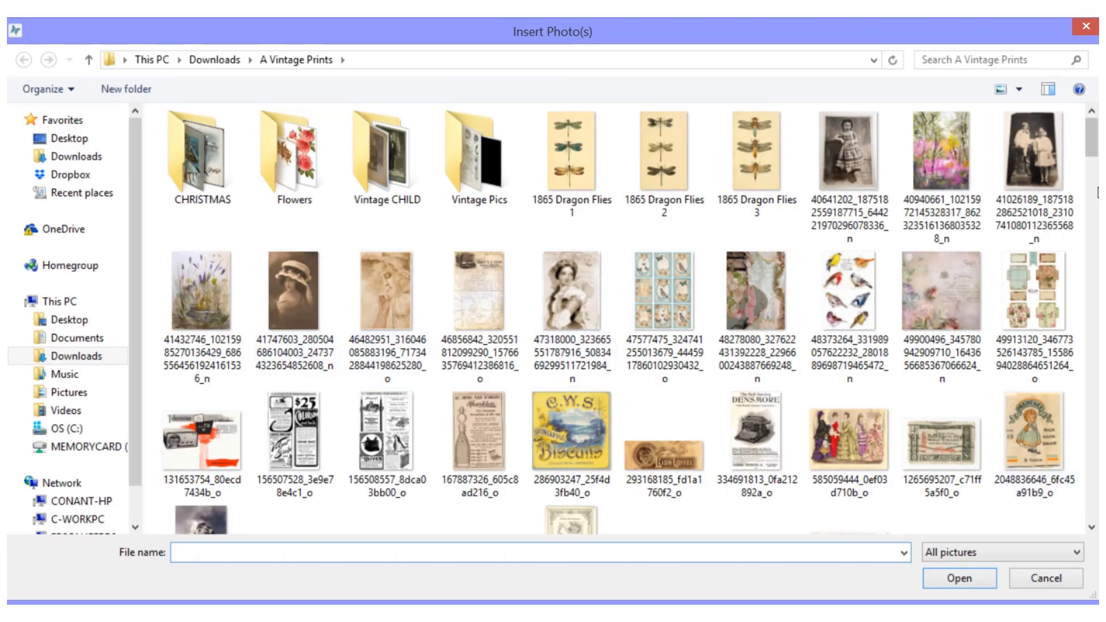
scroll(916, 138, down, 3)
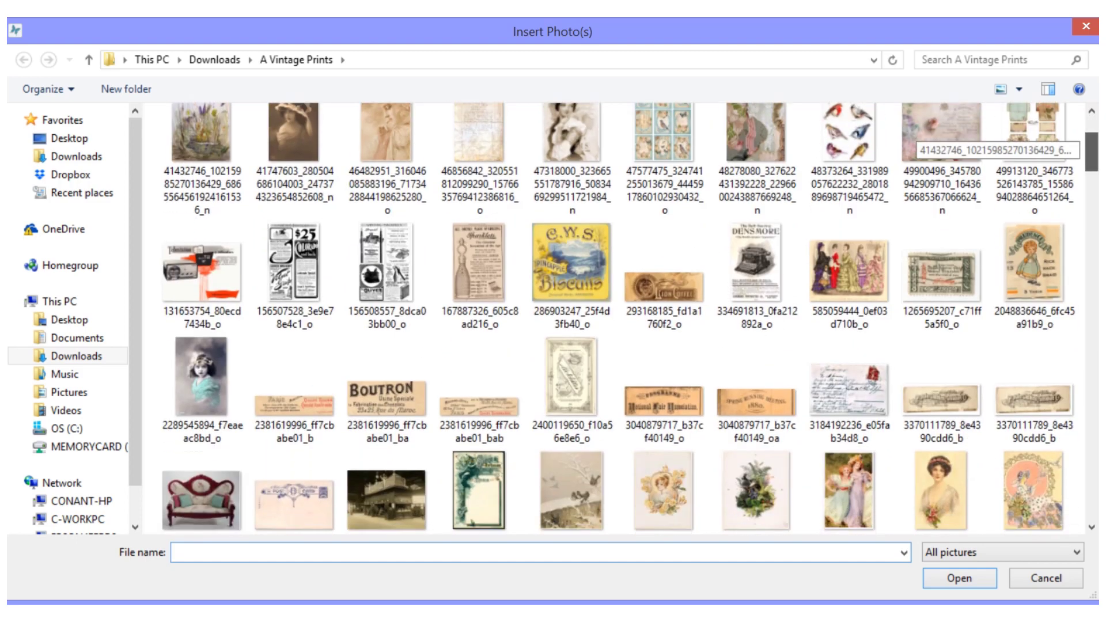
scroll(915, 142, down, 8)
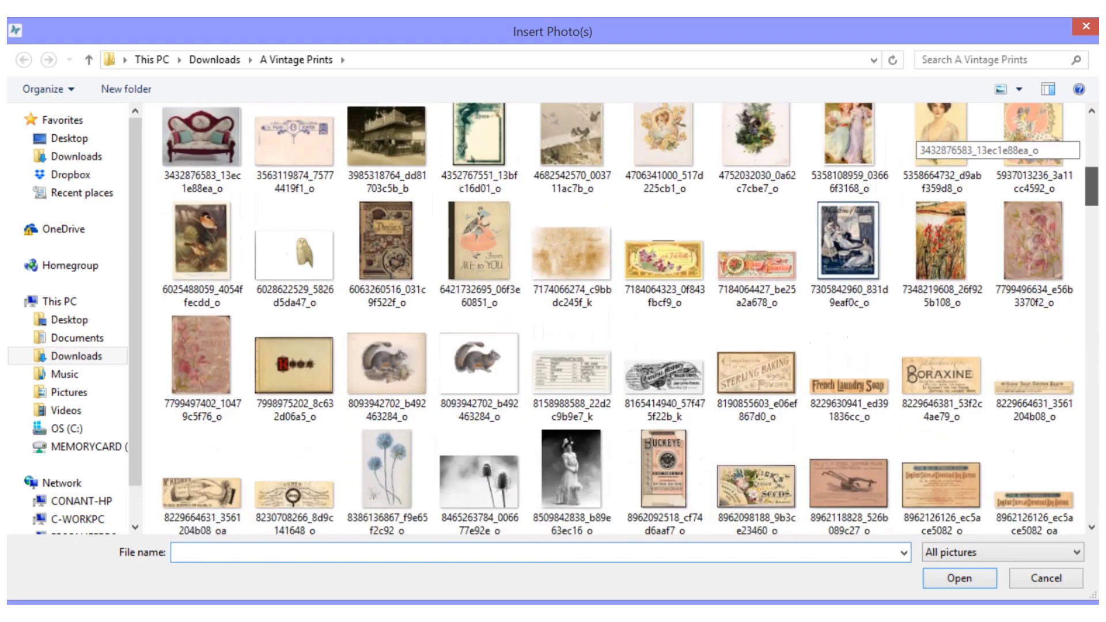
scroll(916, 141, down, 1)
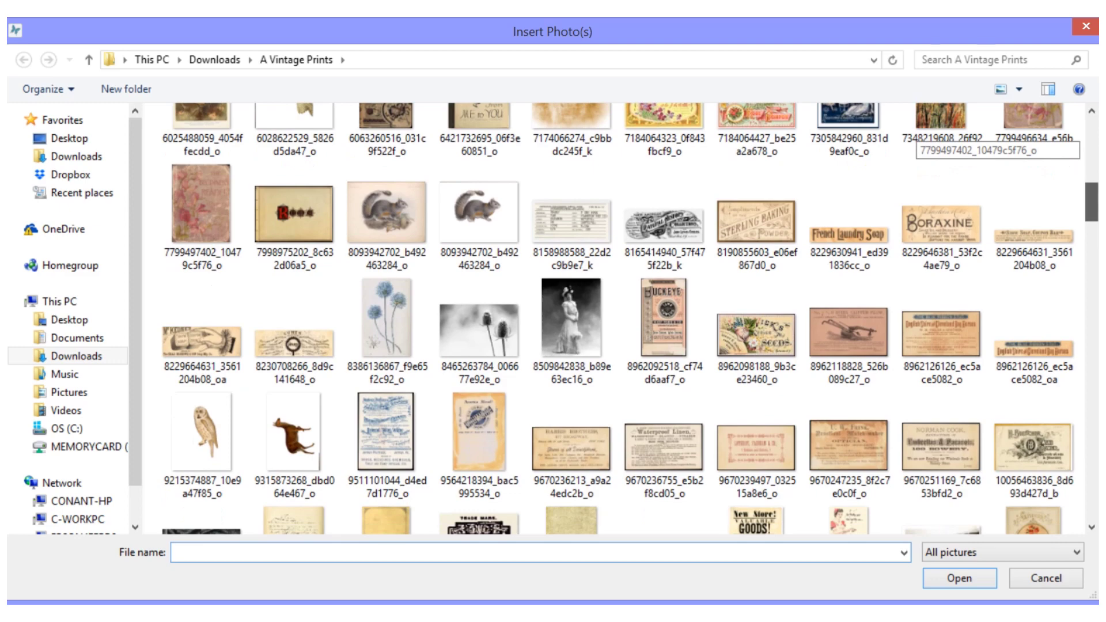
scroll(915, 141, up, 1)
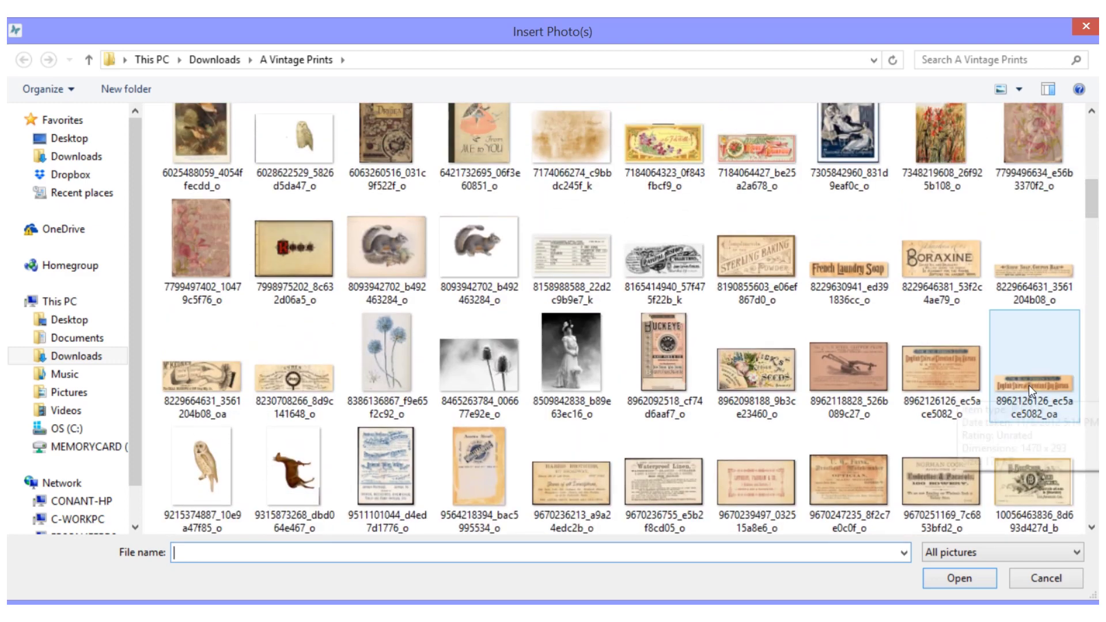
click(1025, 385)
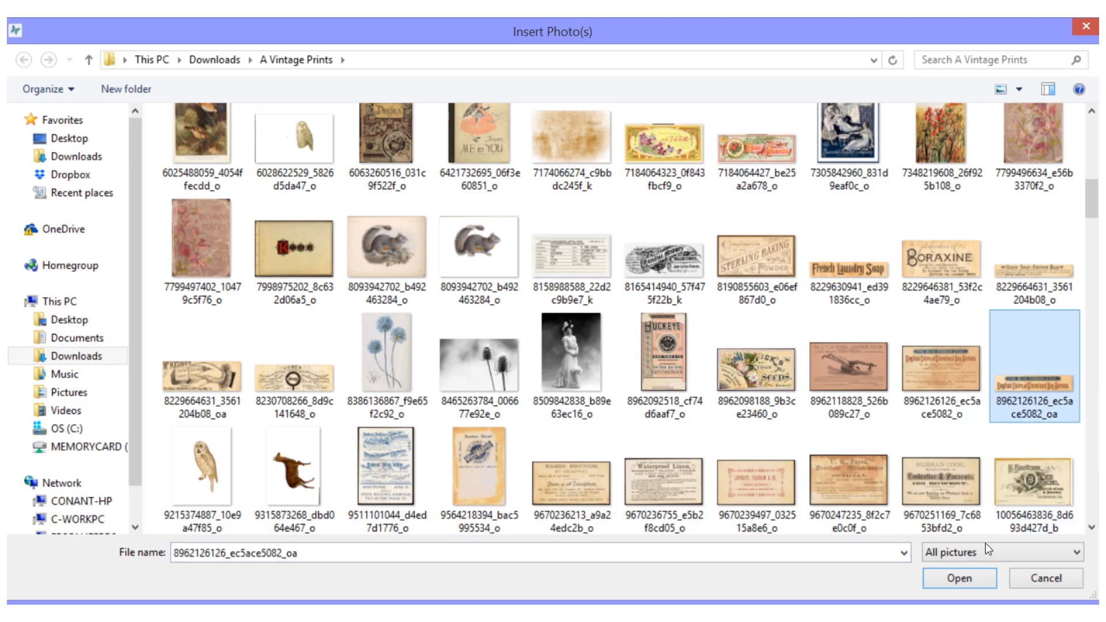
click(961, 577)
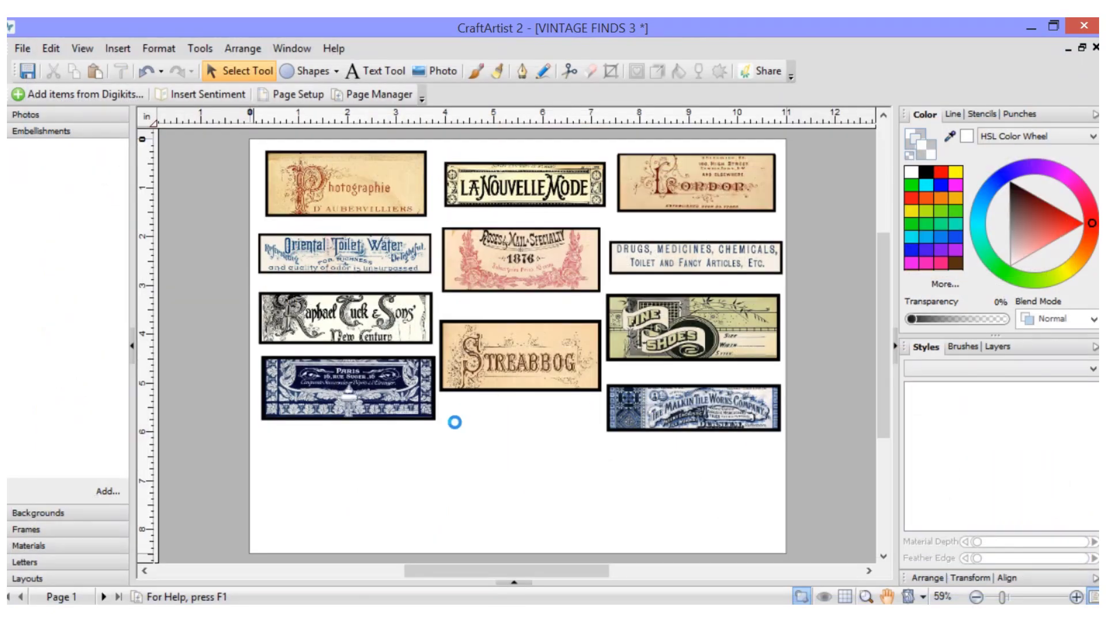
click(451, 424)
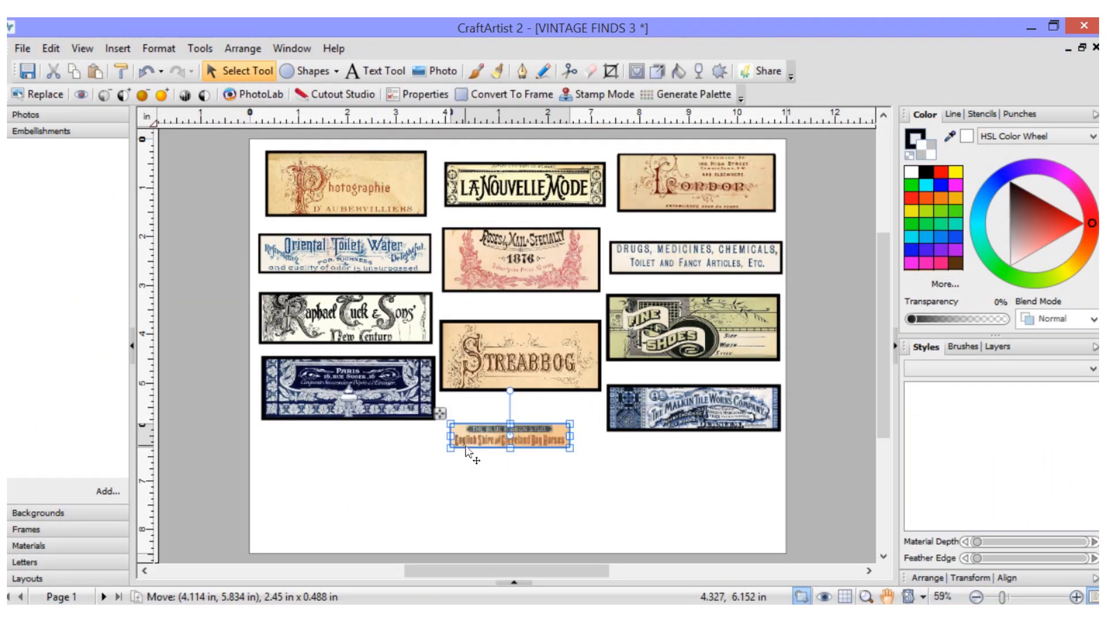
Enlarge the inserted banner to about 6.33 by 1.26 in and move it beneath the Paris label
drag(454, 448, 262, 490)
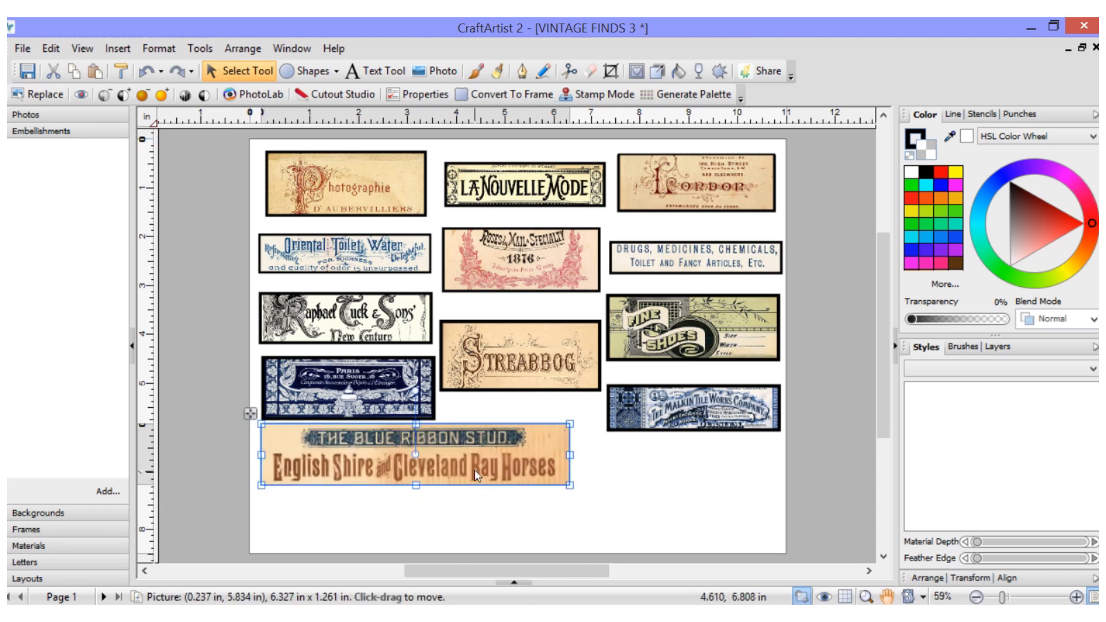
drag(475, 468, 465, 479)
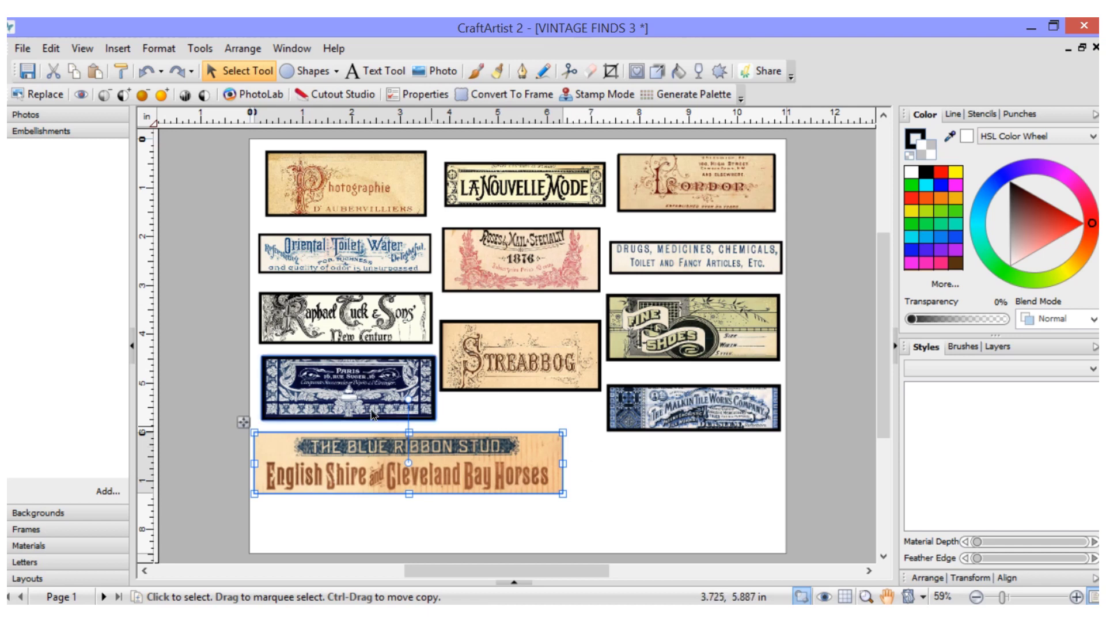
Check the Photographie label's dimensions with Transform, and set the Blue Ribbon Stud banner's width to 3.49 in
click(389, 198)
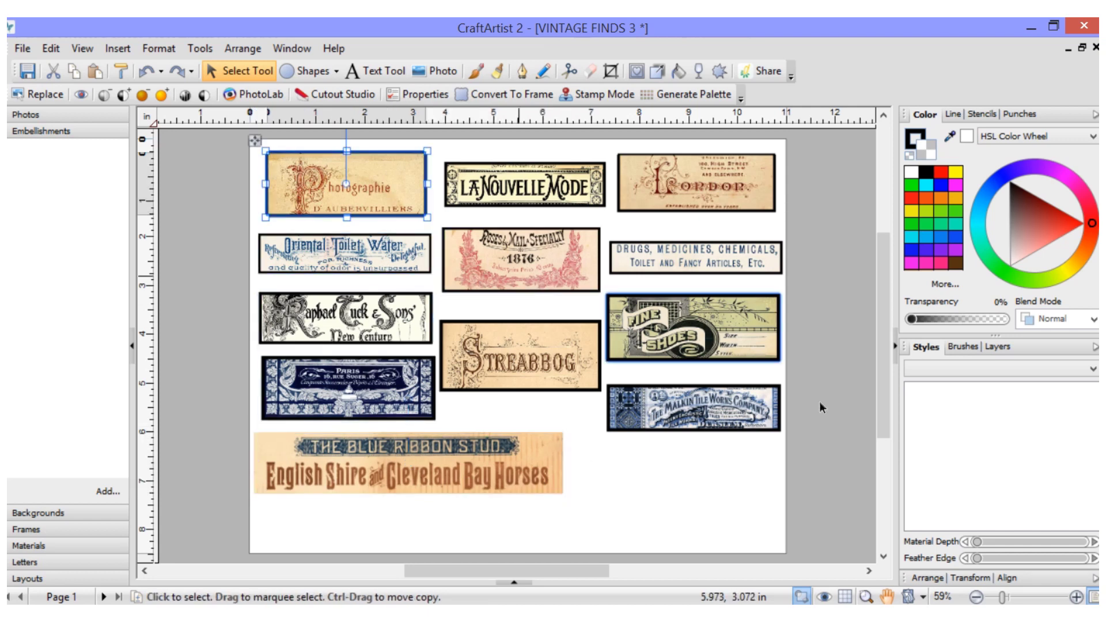
click(970, 577)
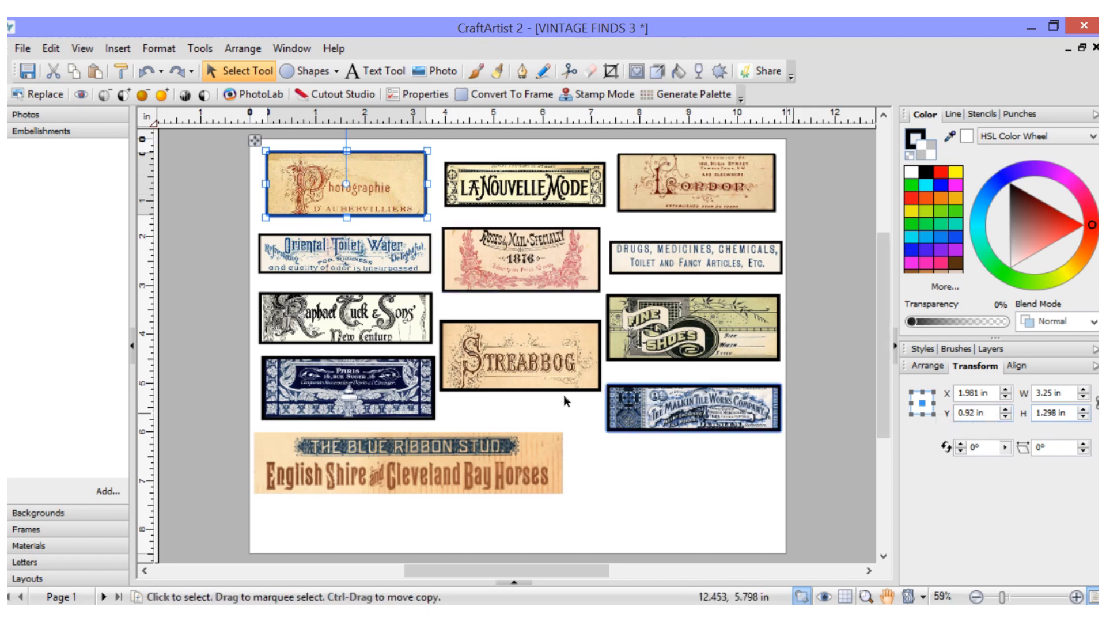
click(383, 464)
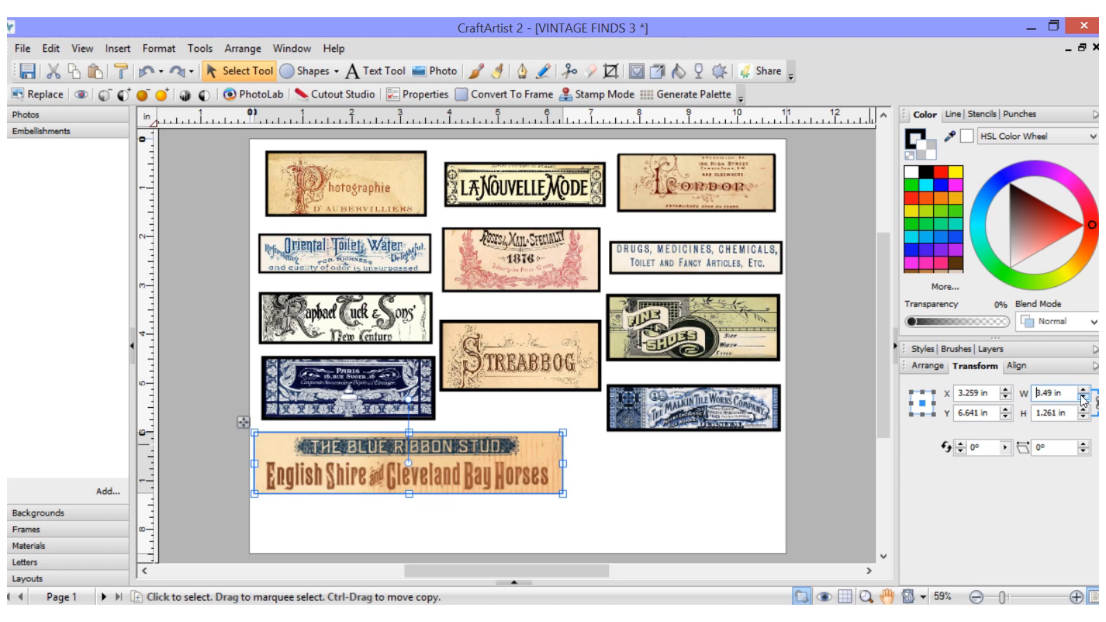
key(Return)
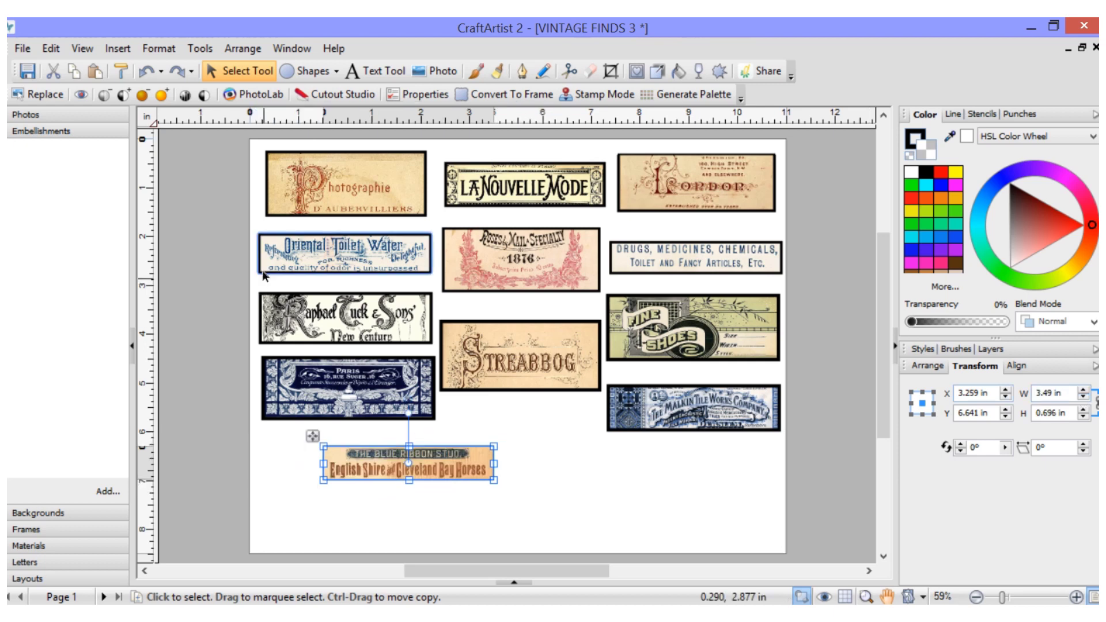
Set the banner's width to 3.5 in to match the Oriental Toilet Water label, and align it directly beneath the Paris label
click(323, 254)
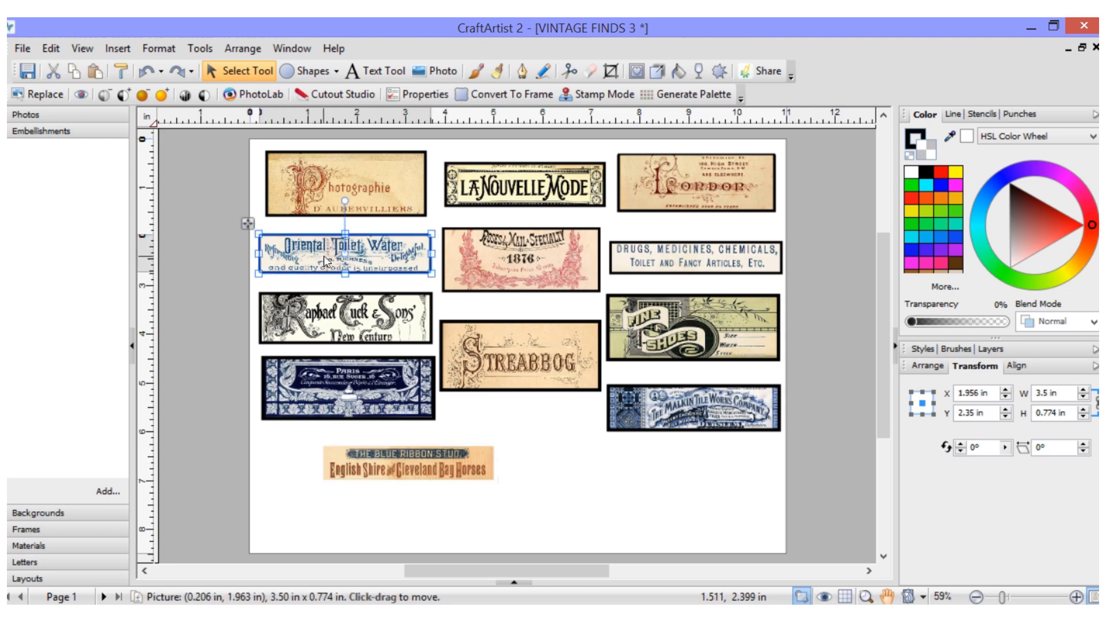
click(411, 458)
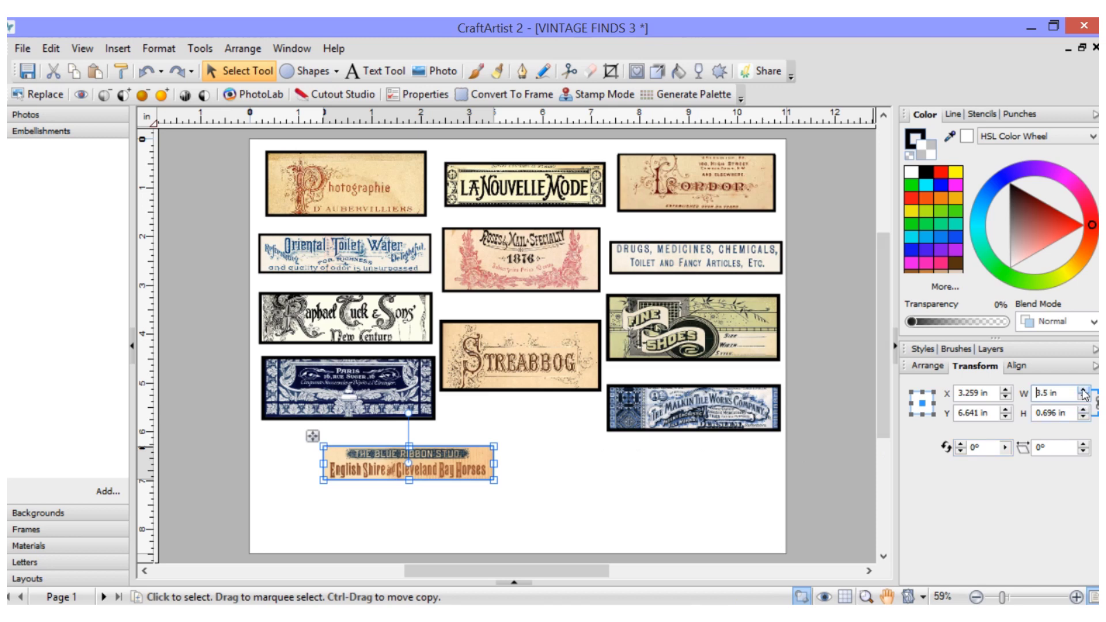
drag(431, 445, 367, 437)
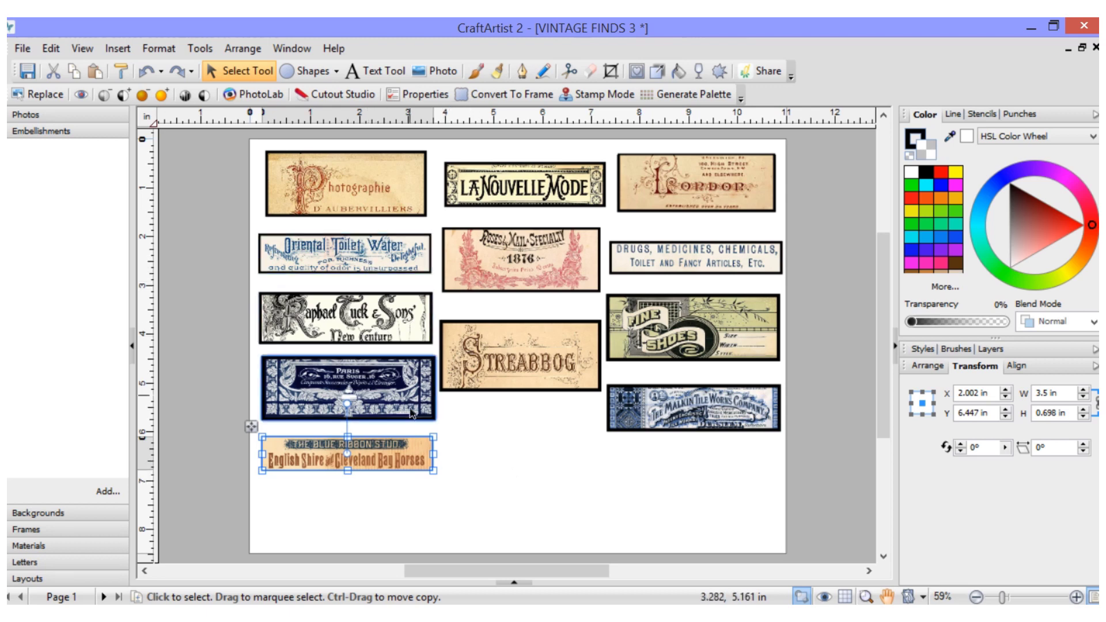
Give the Blue Ribbon Stud banner a solid 5.0 pt outline
click(947, 117)
click(983, 144)
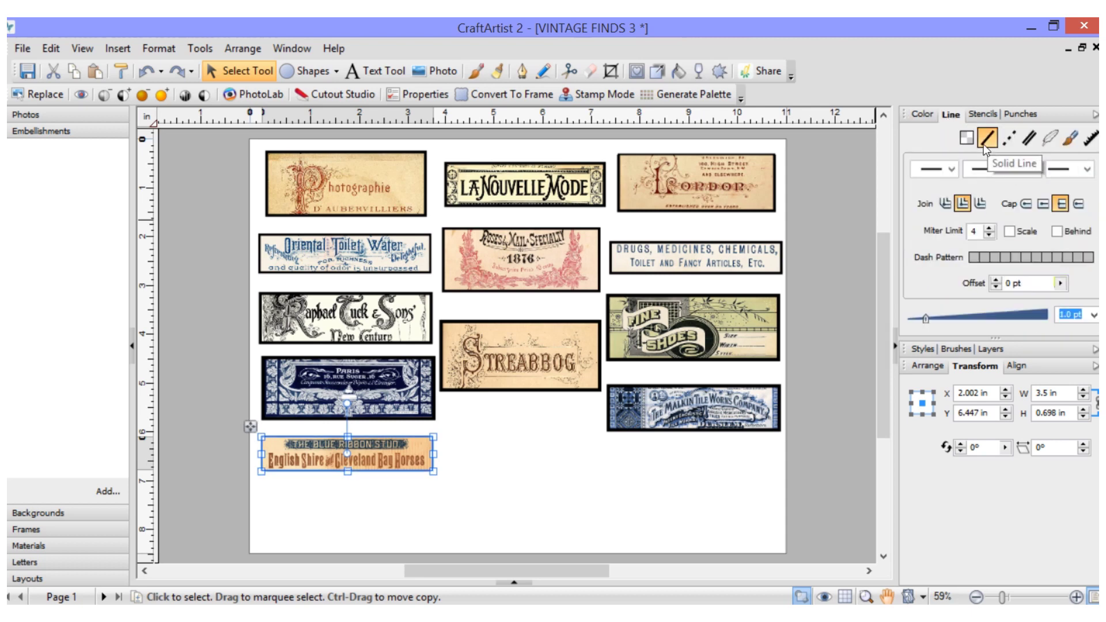
click(1095, 315)
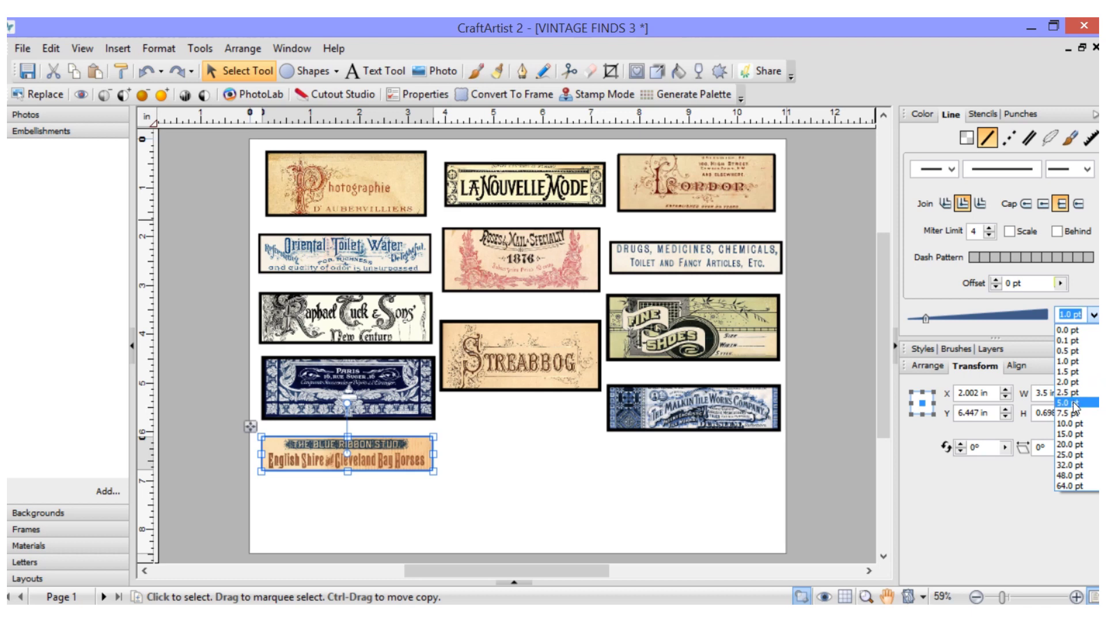
click(1071, 403)
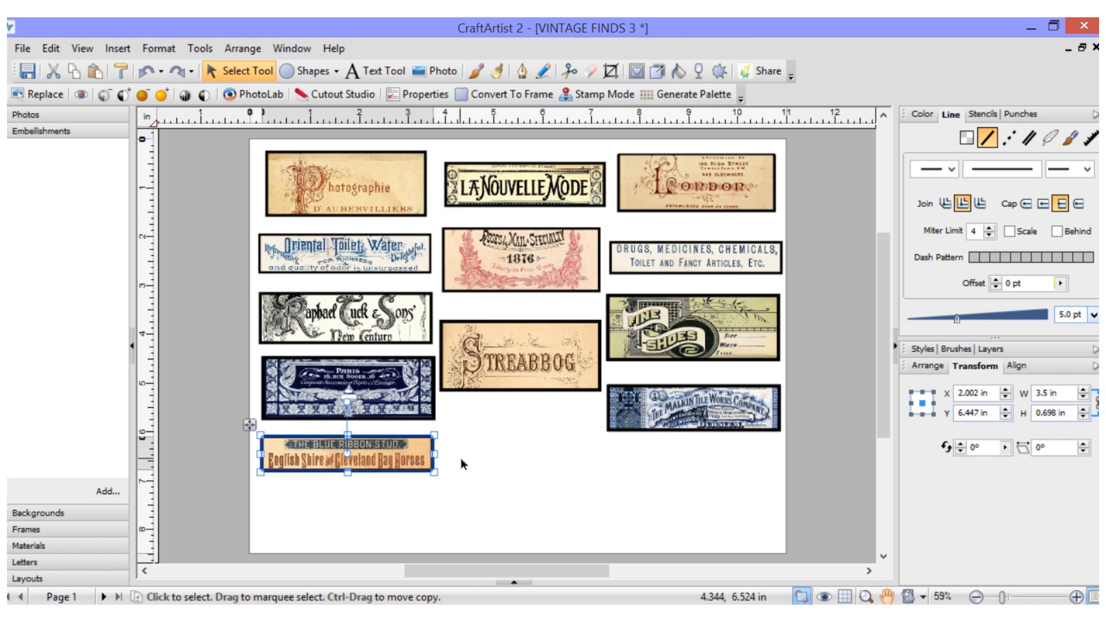
Resize the Blue Ribbon Stud banner to about 3.38 by 0.72 in and deselect it
click(484, 451)
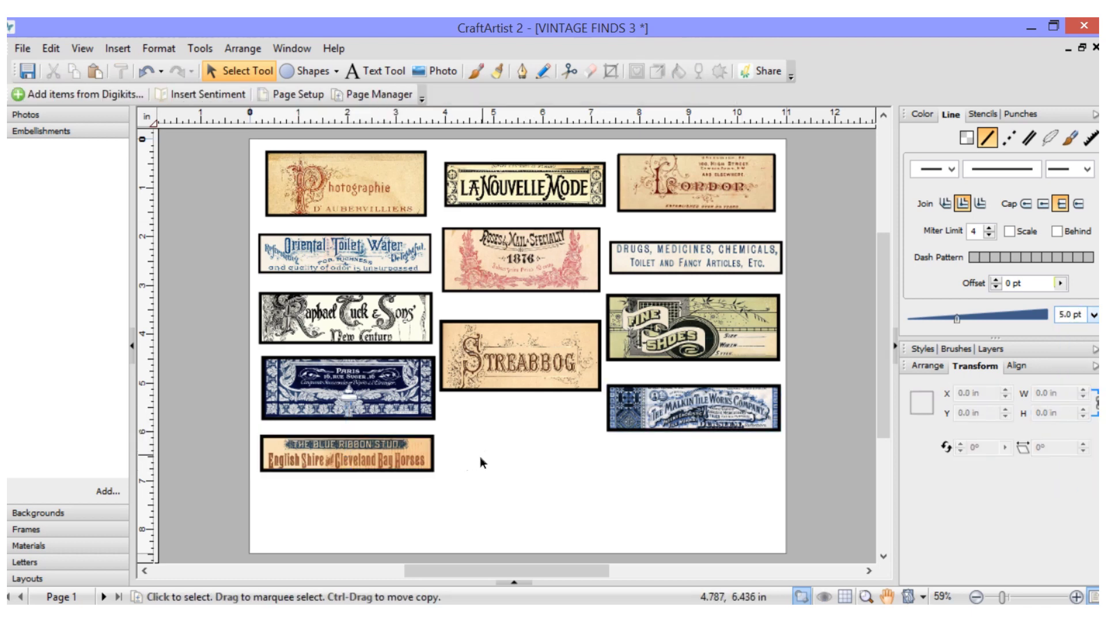
click(430, 466)
mouse_move(430, 465)
mouse_down()
mouse_move(616, 523)
mouse_move(434, 474)
mouse_move(442, 477)
mouse_up()
click(520, 469)
click(428, 461)
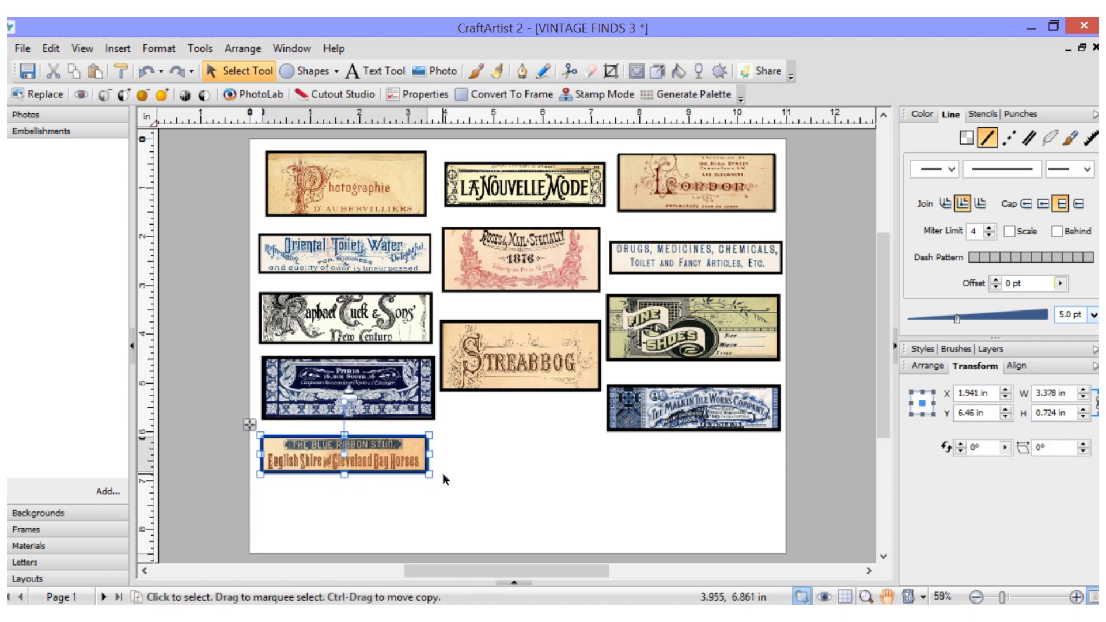
click(548, 459)
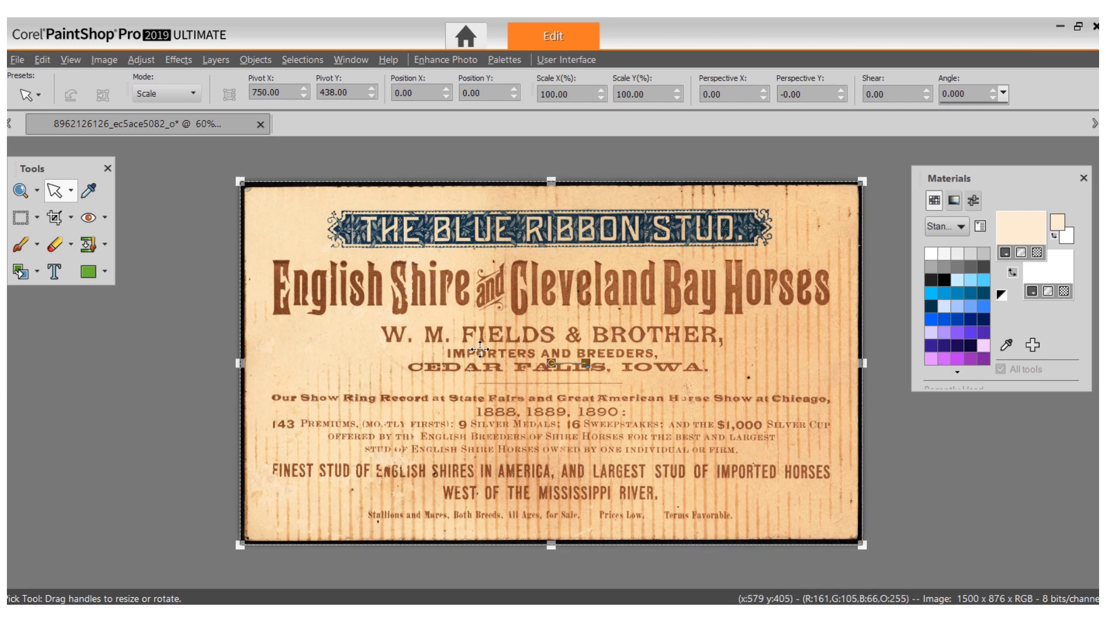
Switch to PaintShop Pro and try cropping the Blue Ribbon Stud advertisement to the show-record text, about 1467 by 170 pixels
click(54, 216)
drag(249, 214, 858, 335)
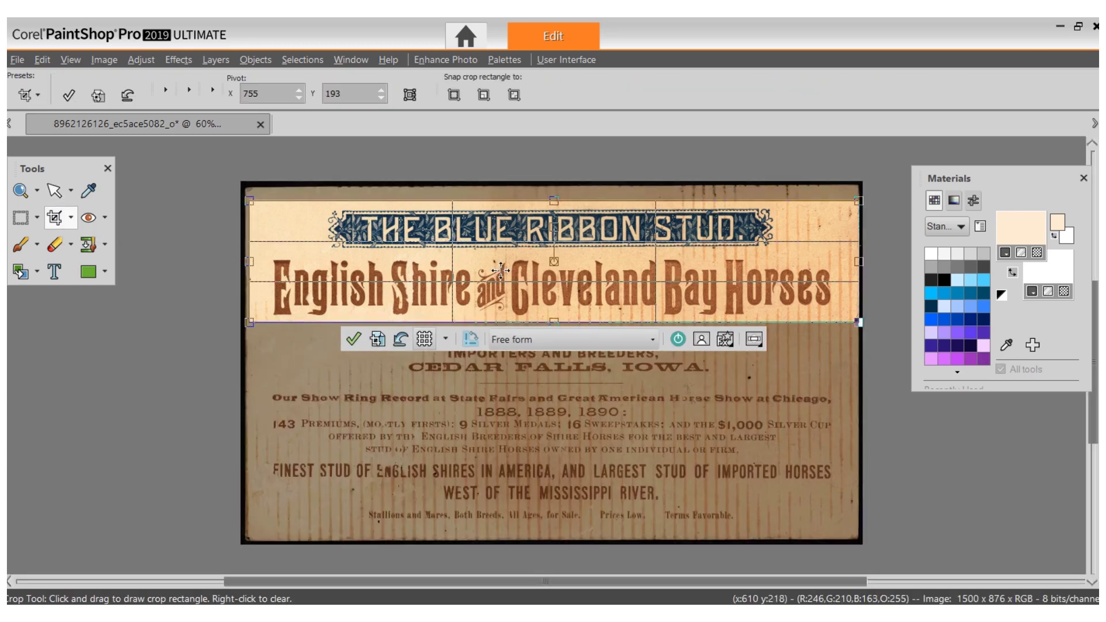
drag(507, 291, 509, 448)
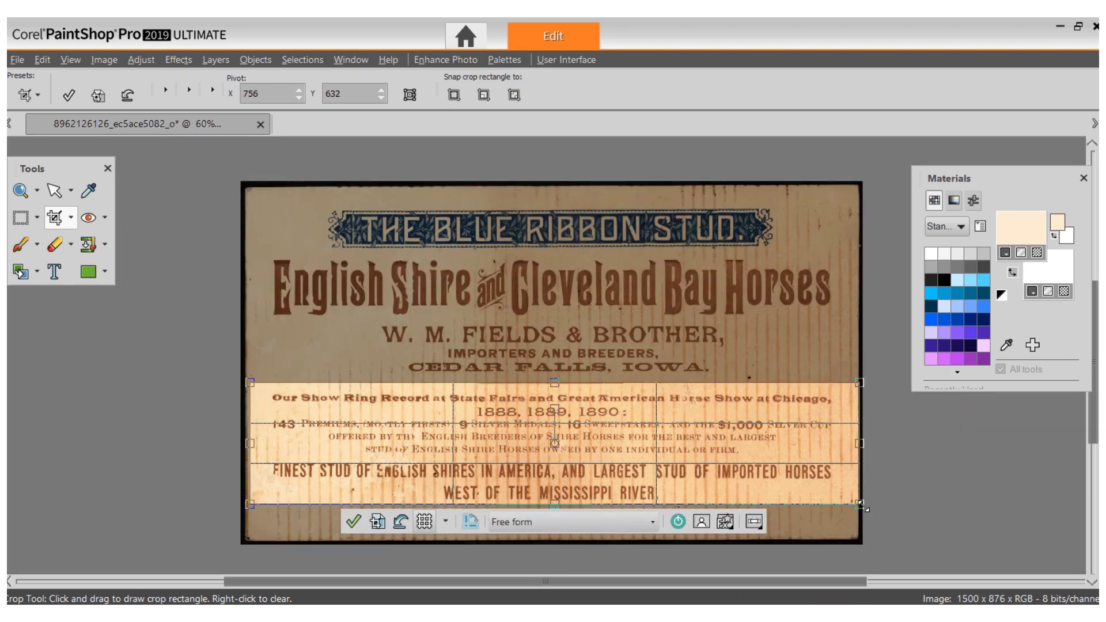
drag(860, 505, 828, 458)
drag(831, 421, 859, 421)
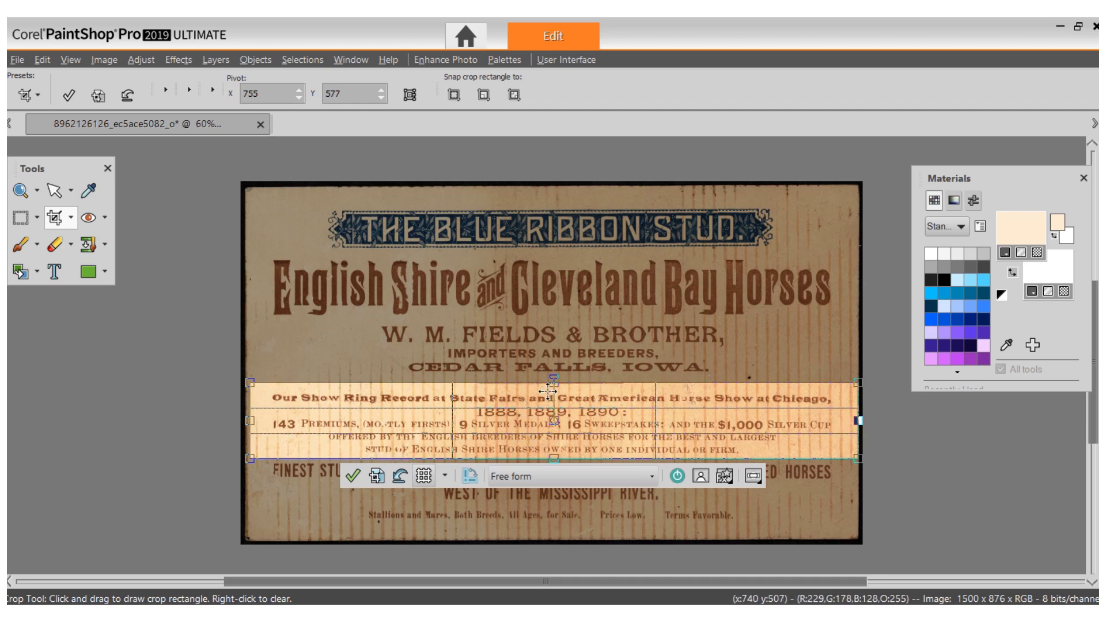
drag(555, 379, 552, 388)
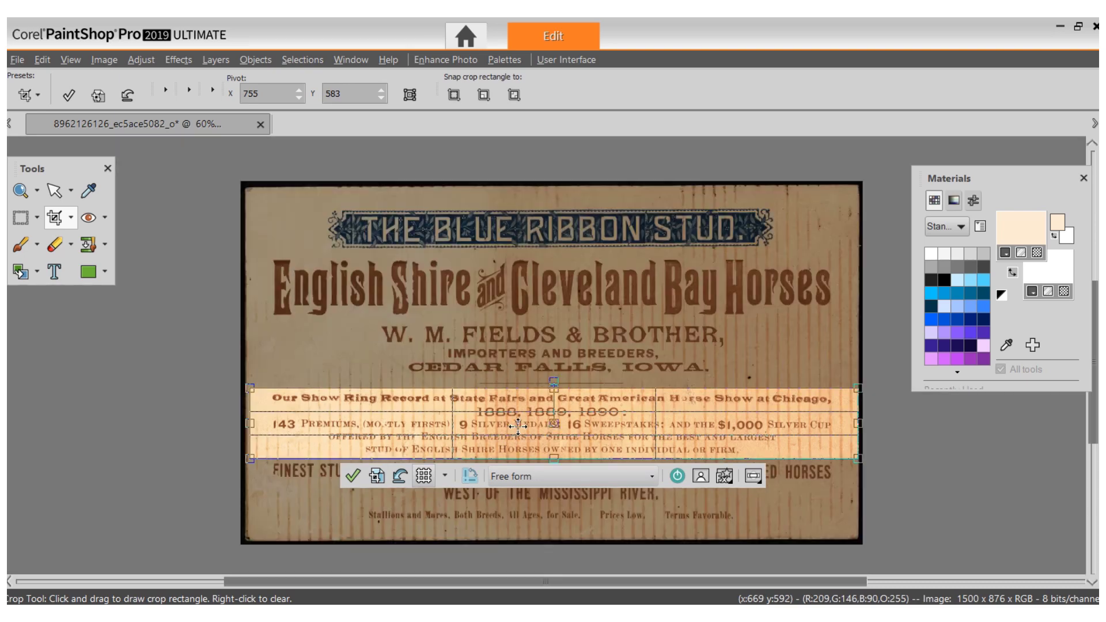
double_click(519, 425)
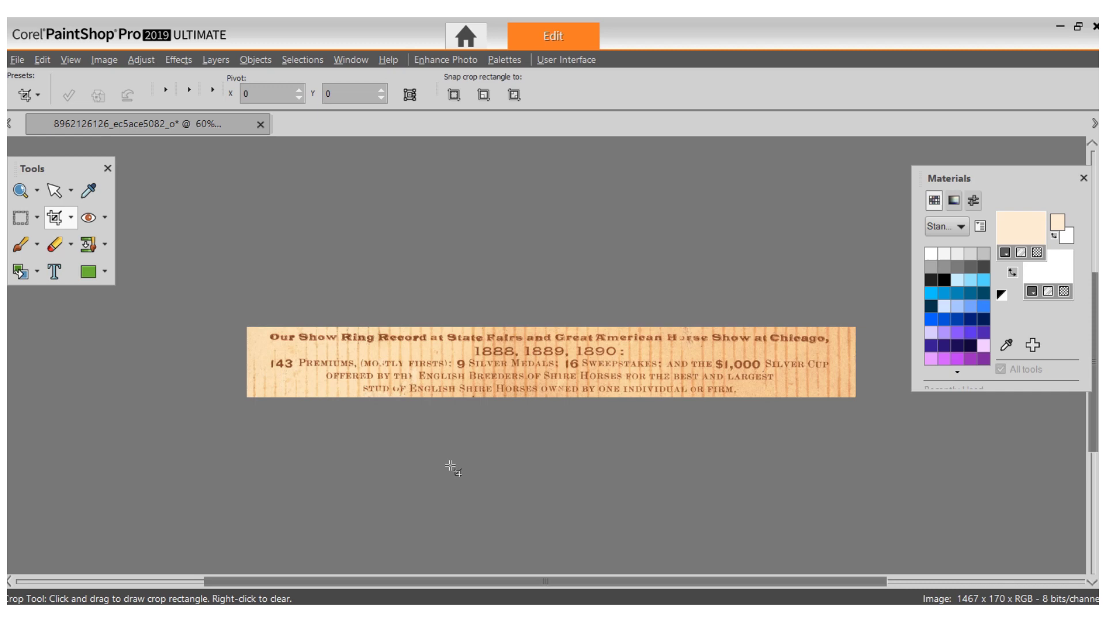
Undo the crop and close the Blue Ribbon Stud image without saving changes
click(40, 63)
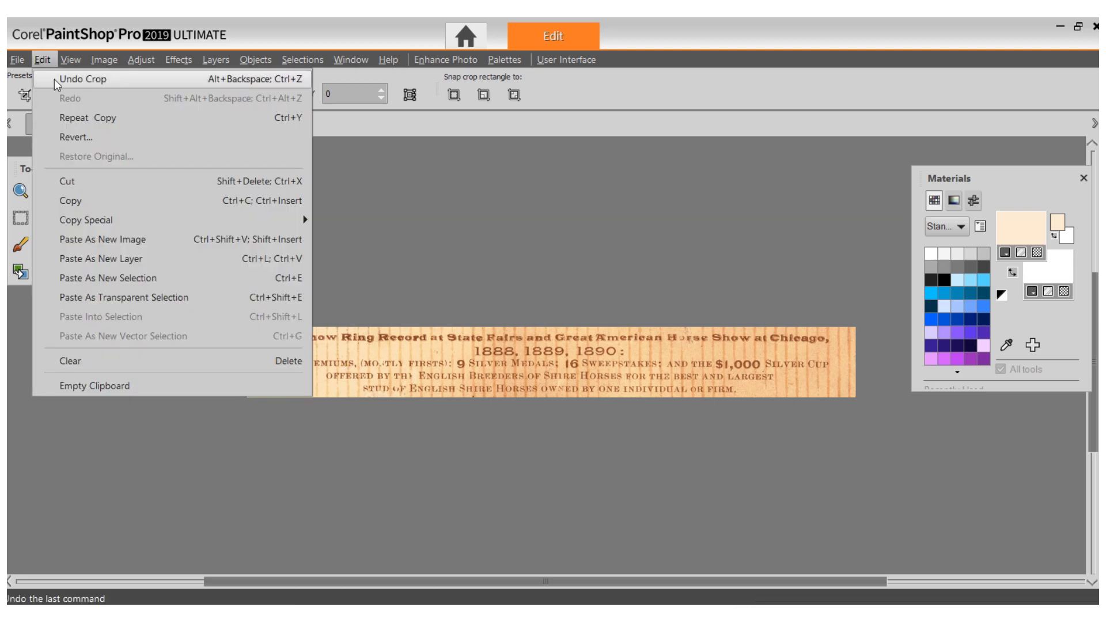
click(54, 78)
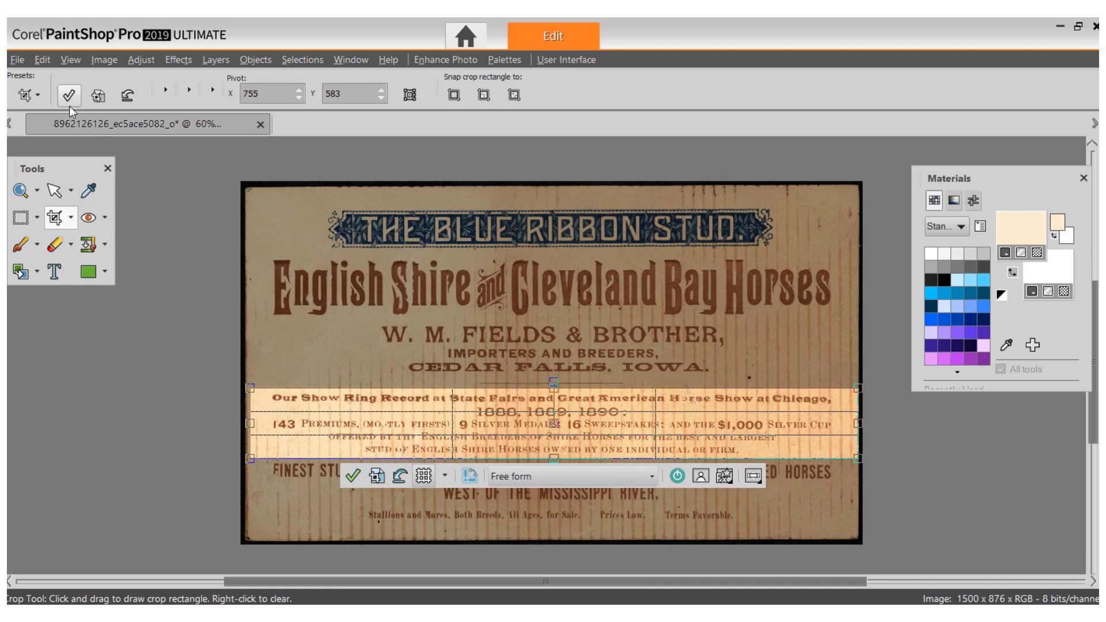
click(20, 63)
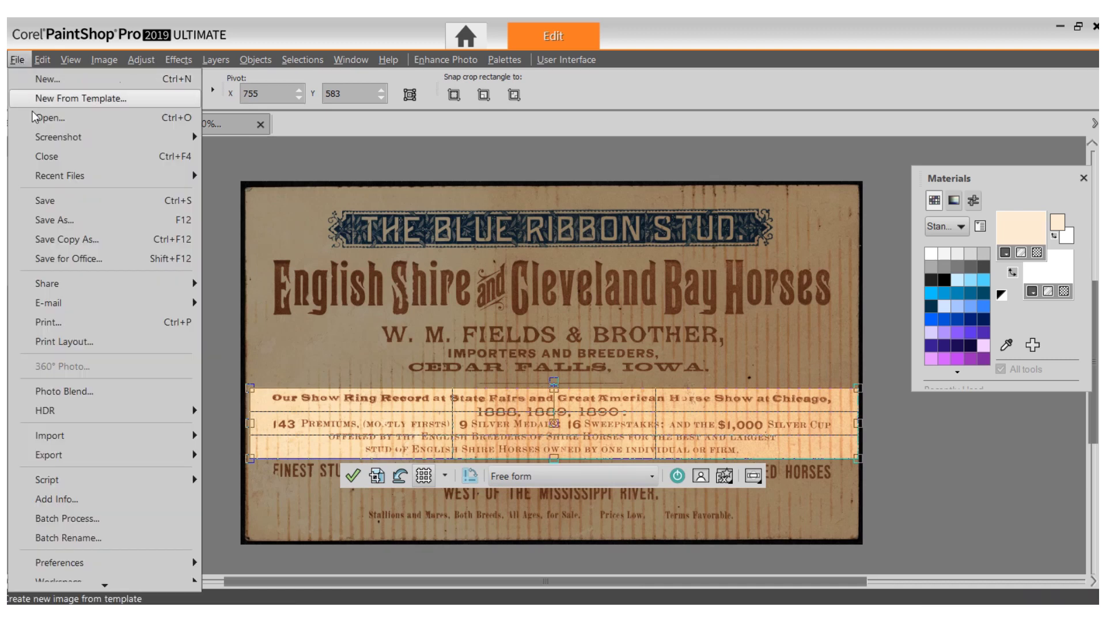
click(49, 158)
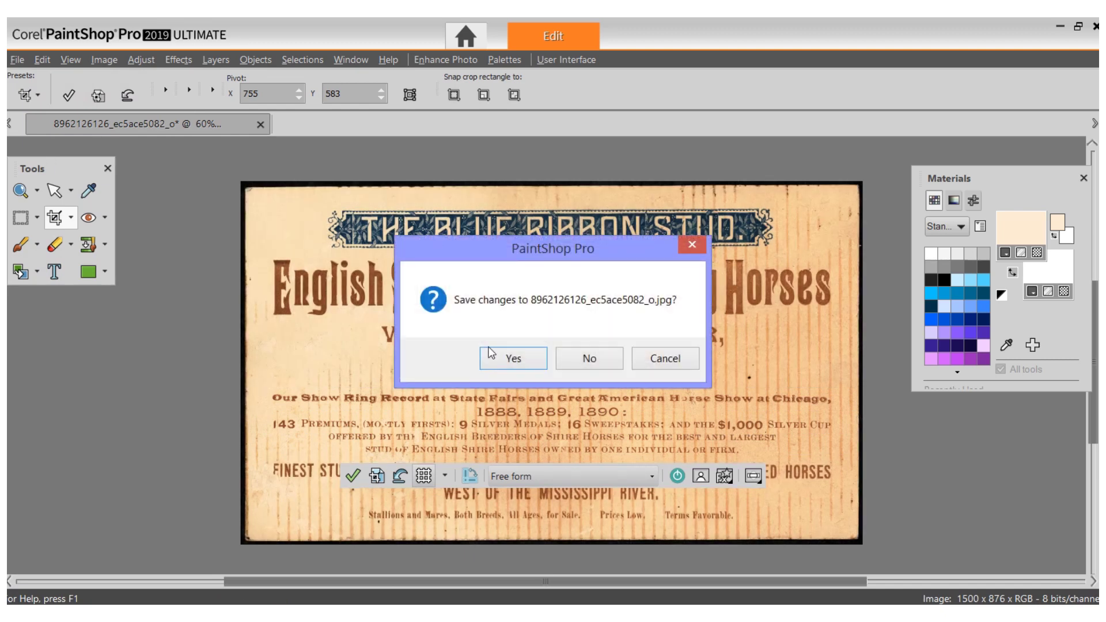
click(603, 361)
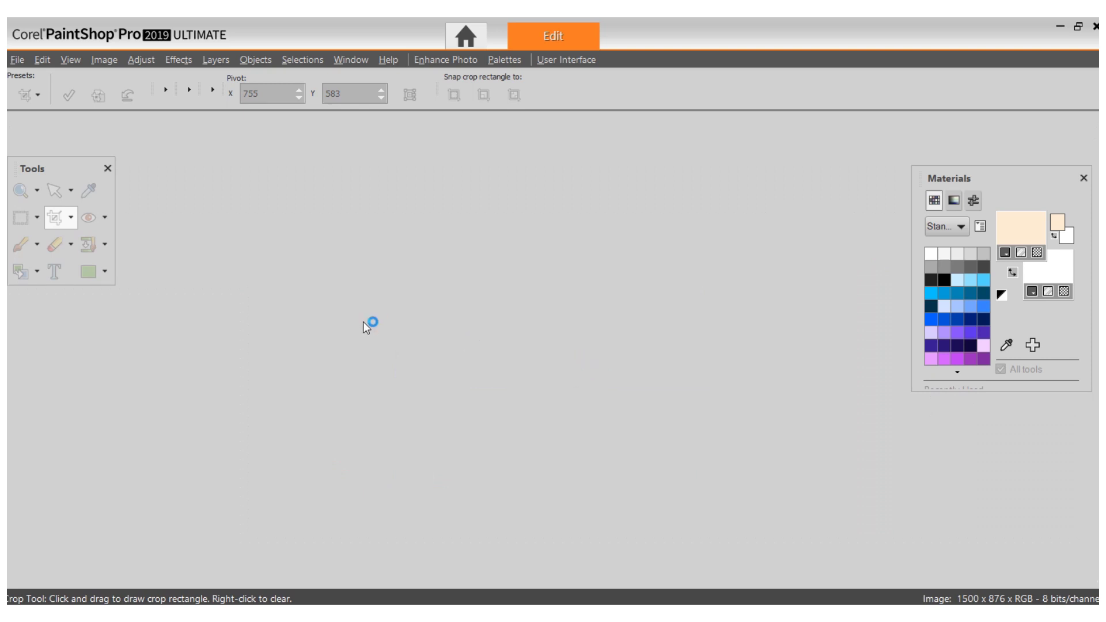
click(17, 60)
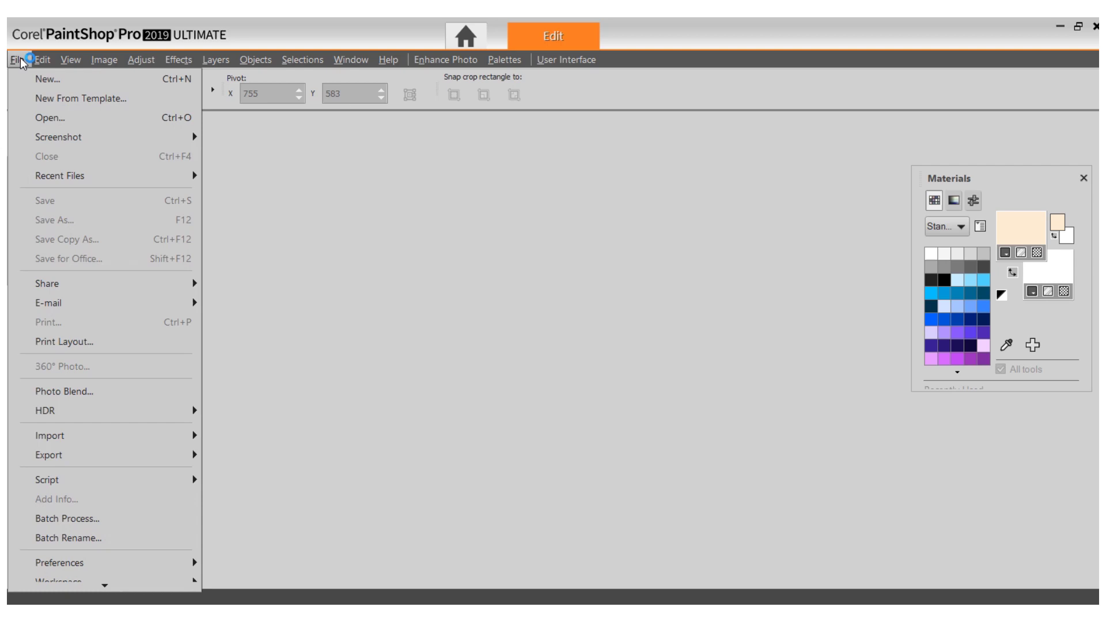
click(35, 116)
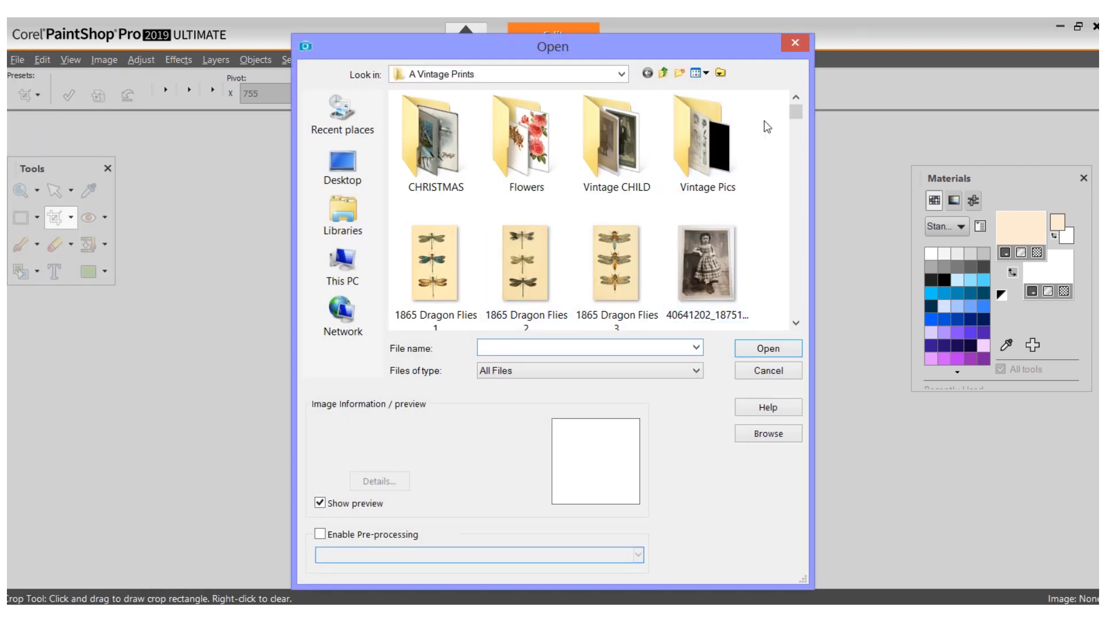
drag(798, 113, 801, 157)
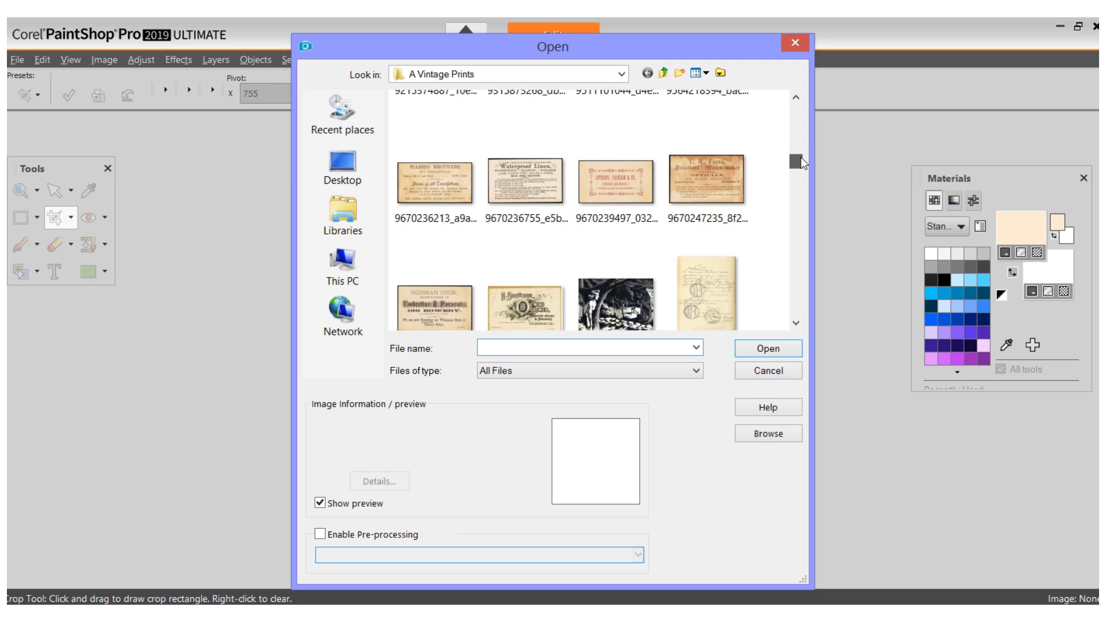
drag(801, 157, 800, 155)
click(642, 254)
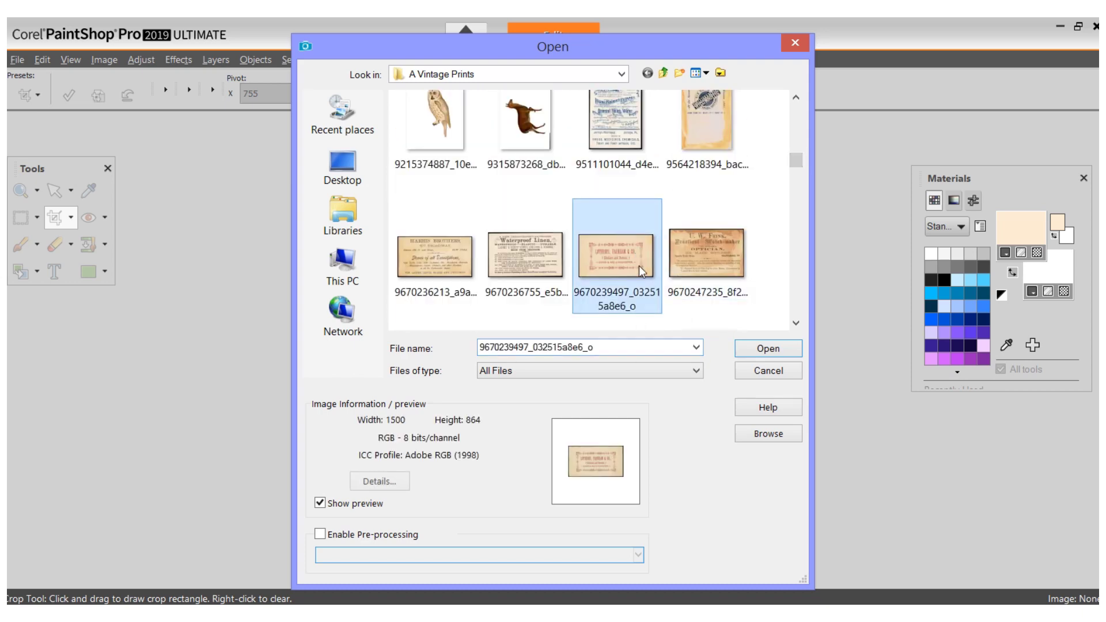
click(761, 349)
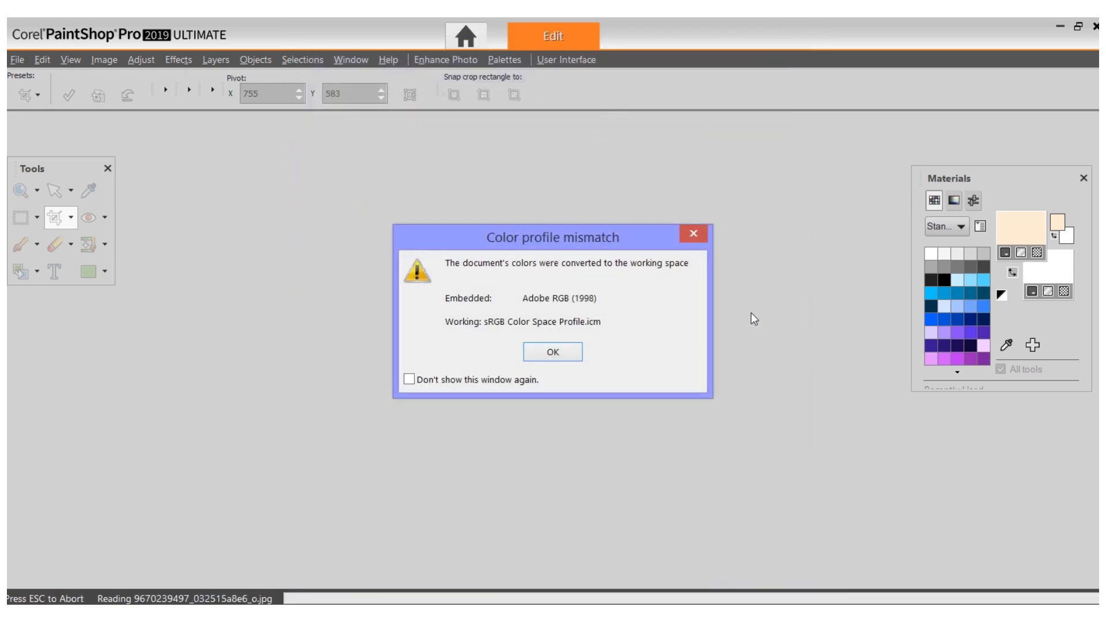
click(564, 350)
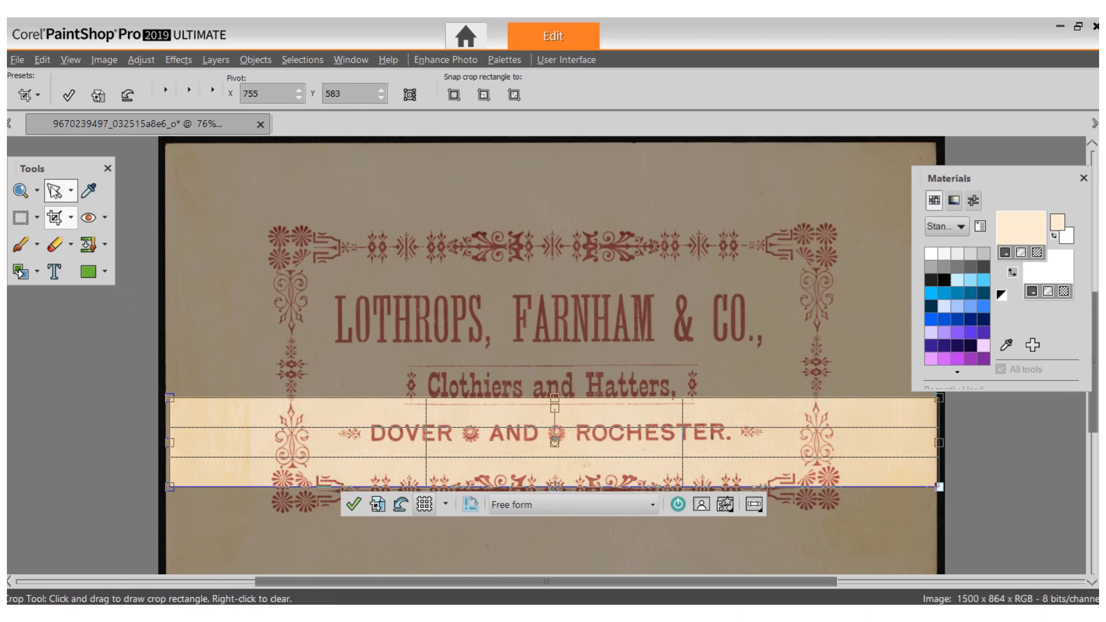
Dismiss the leftover crop area and enhance the Lothrops, Farnham & Co. card using Smart Photo Fix with its proposed settings
click(54, 191)
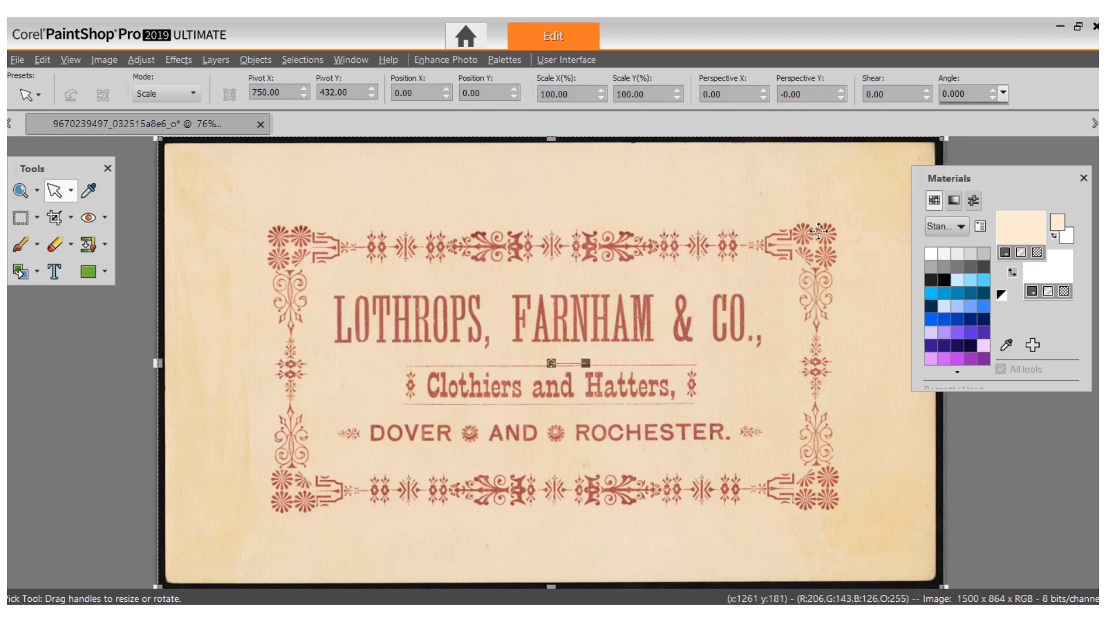
click(130, 57)
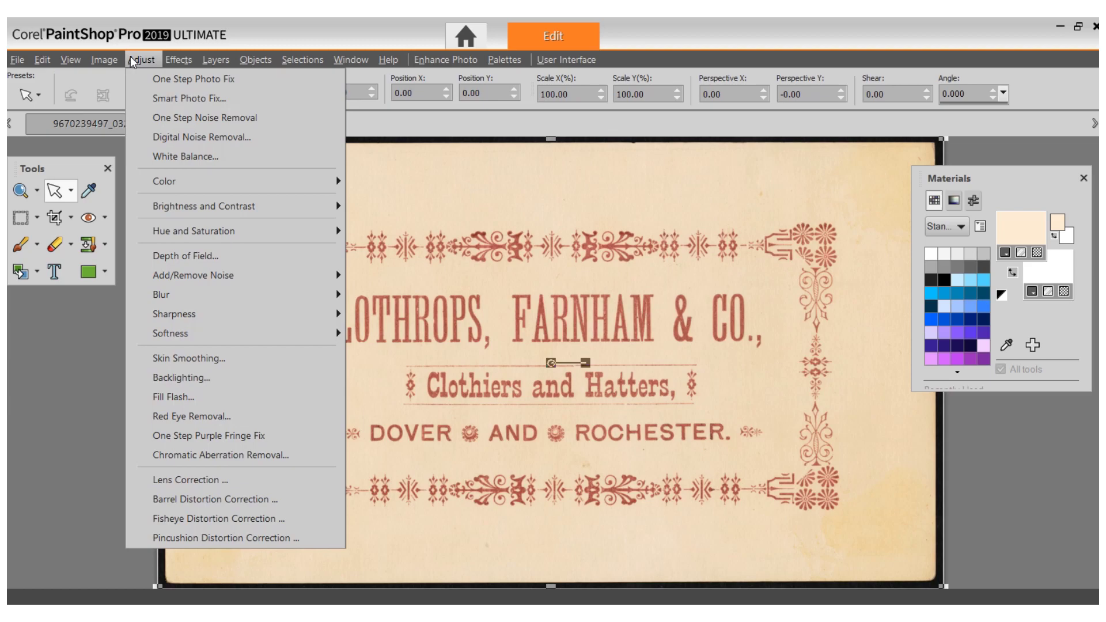
click(151, 99)
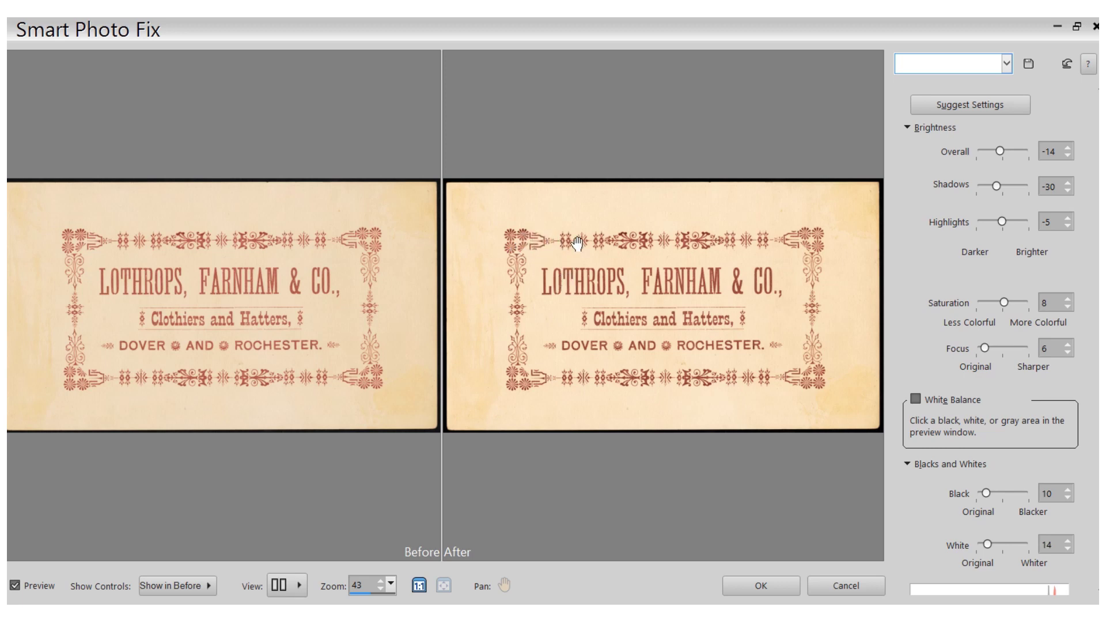
click(766, 583)
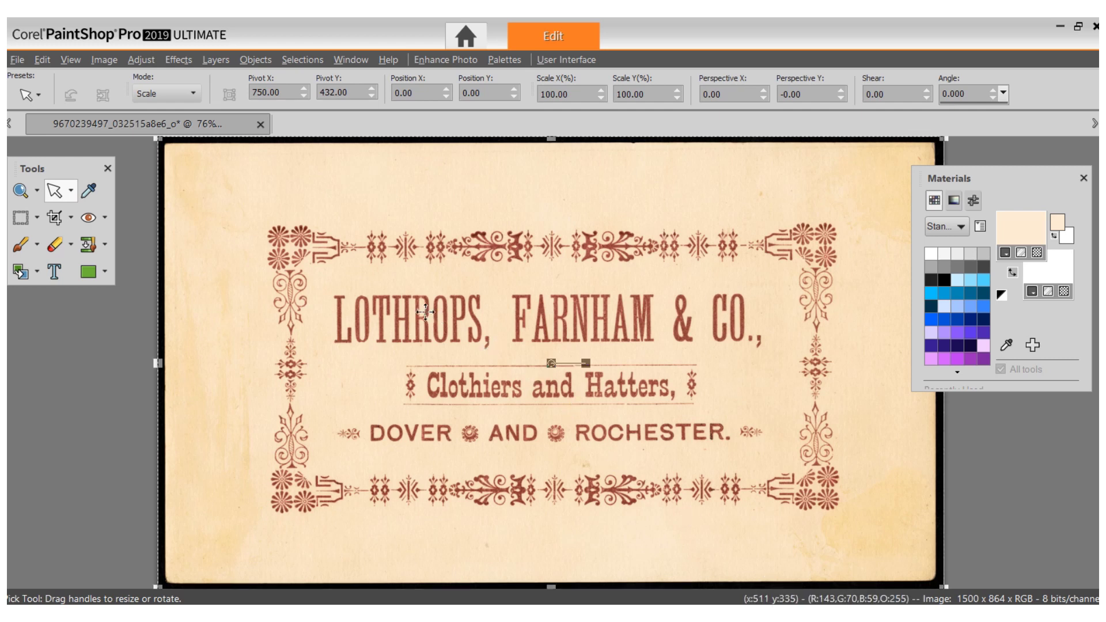
Copy the enhanced Lothrops, Farnham & Co. card and paste it as a new image
click(42, 60)
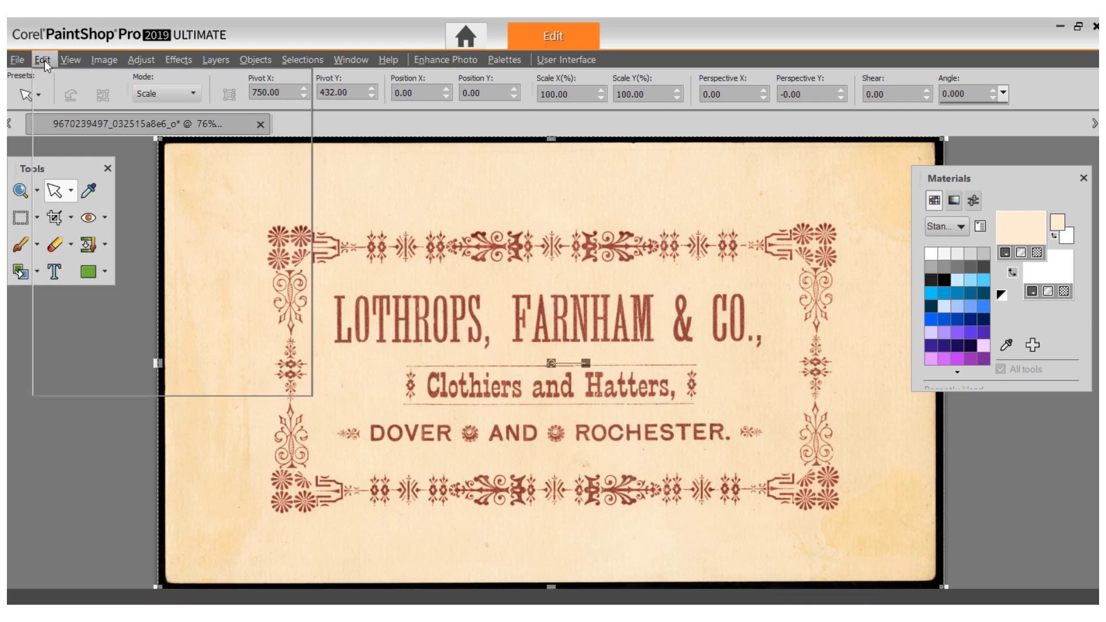
click(75, 196)
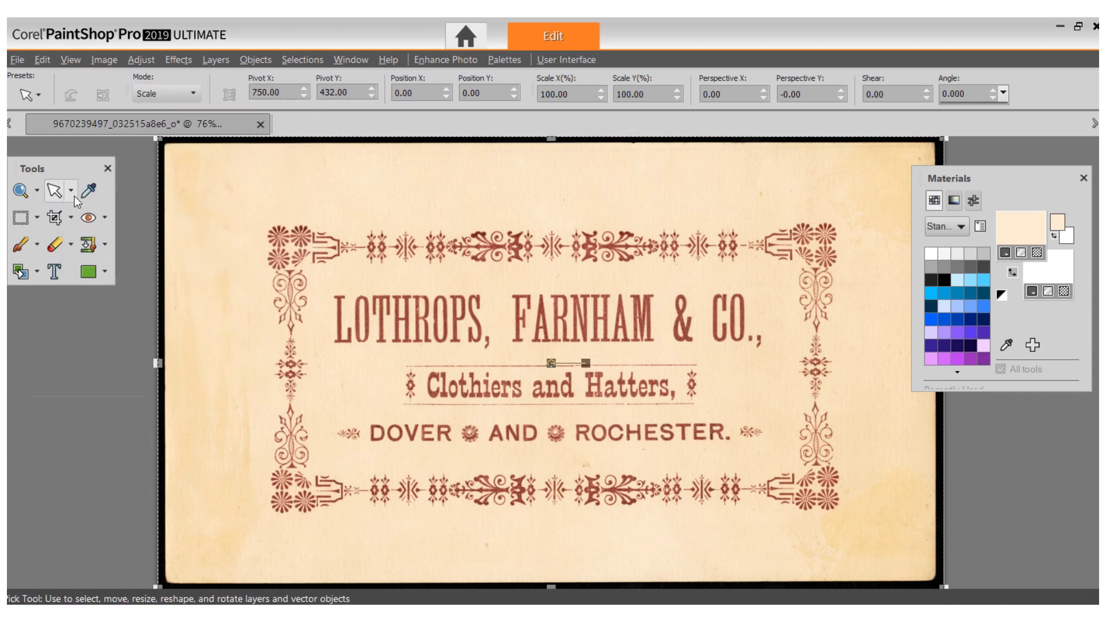
click(43, 60)
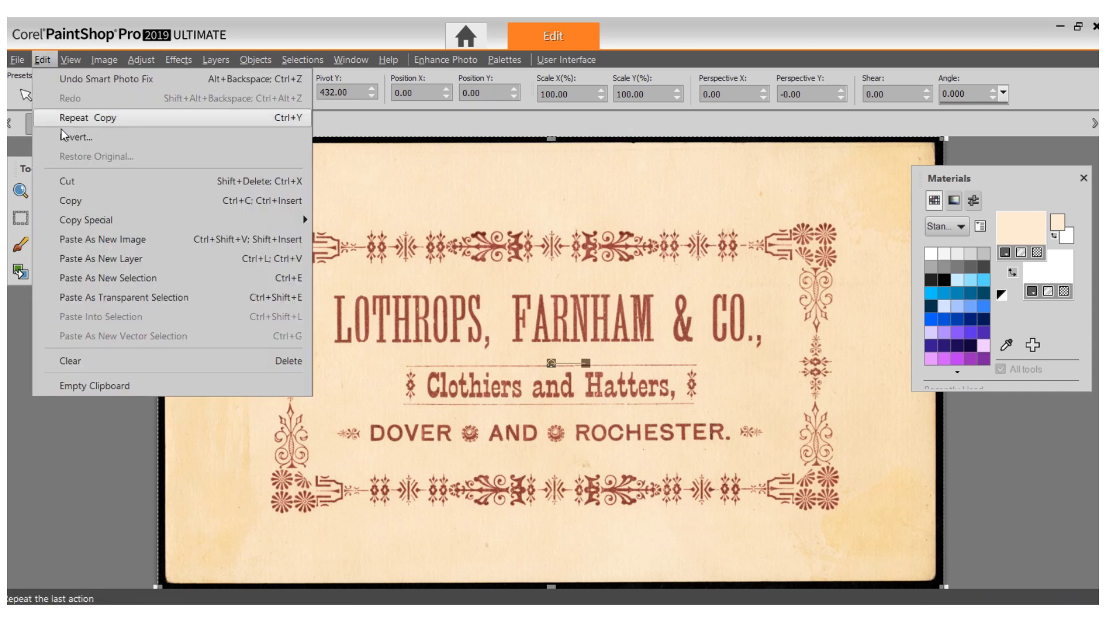
click(82, 238)
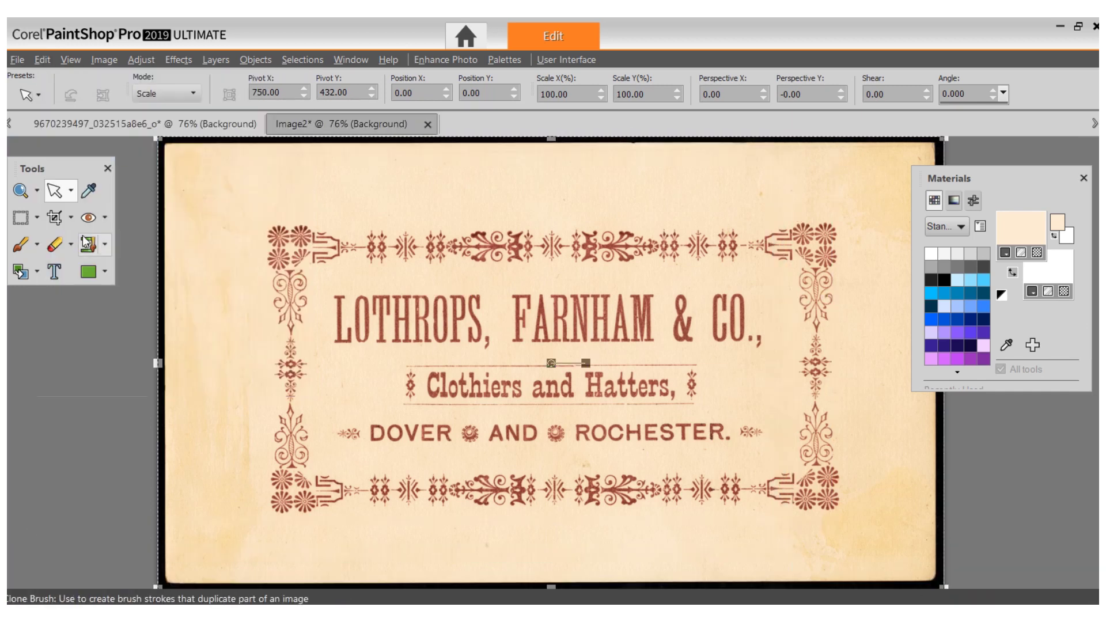
click(49, 122)
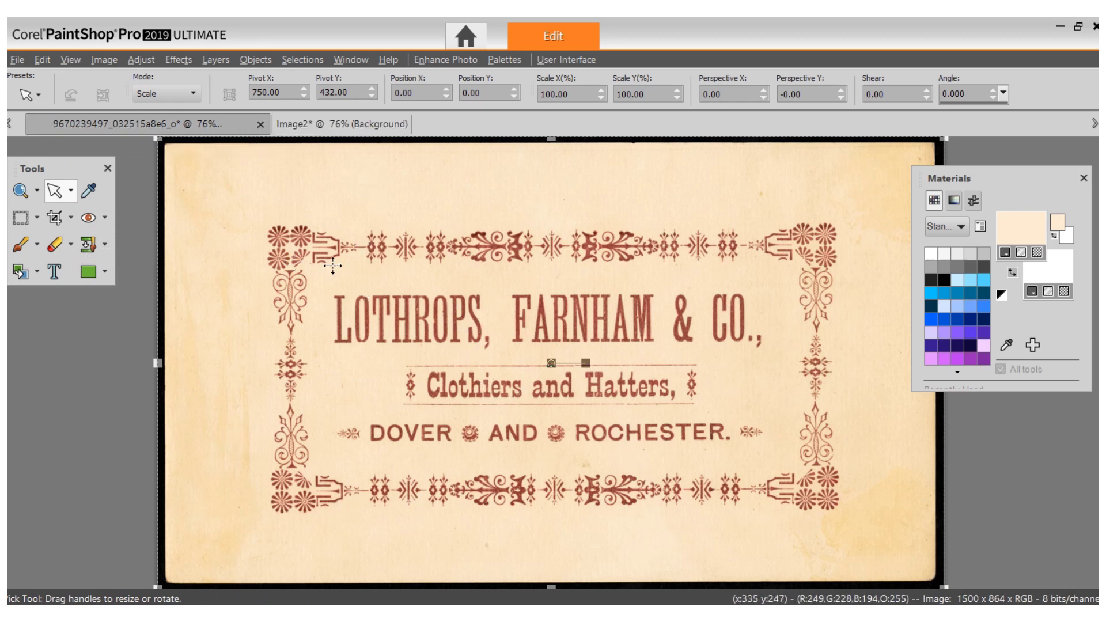
click(17, 59)
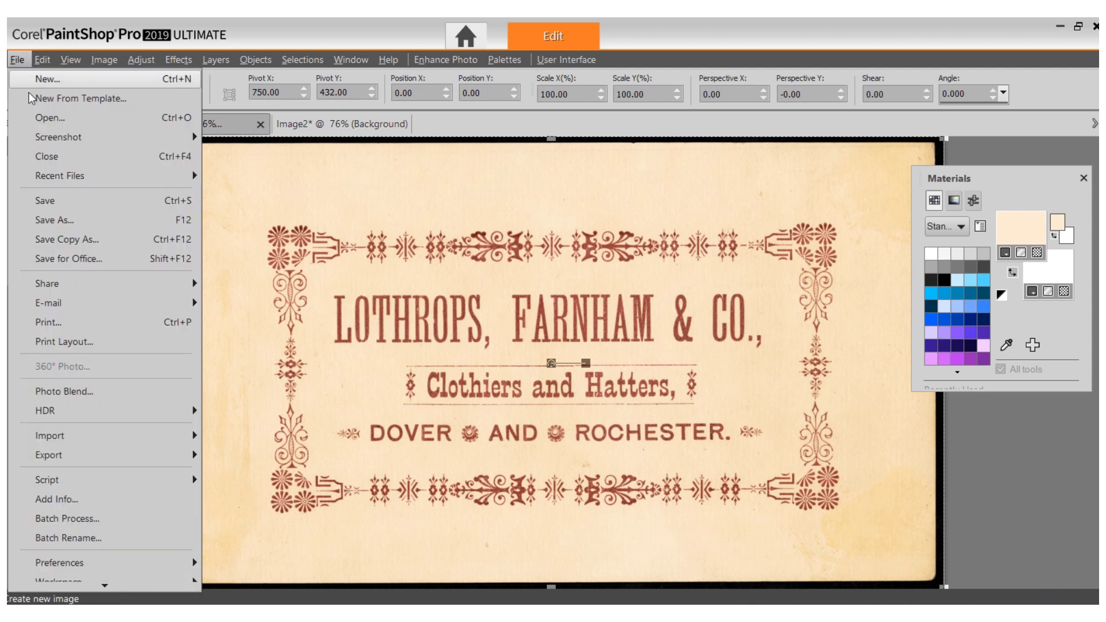
click(45, 158)
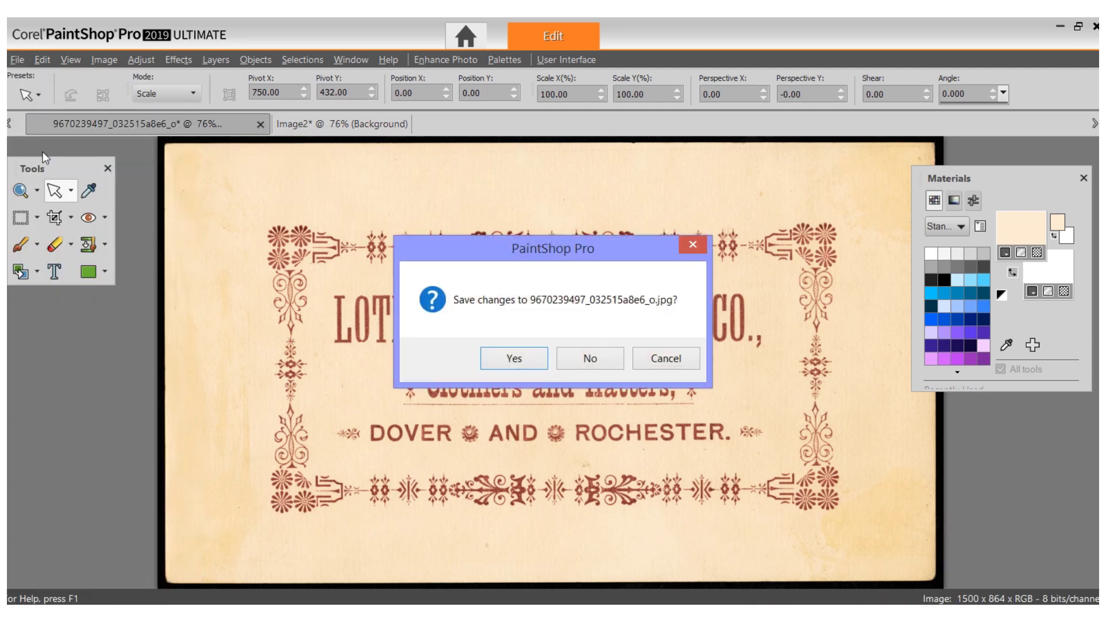
click(515, 360)
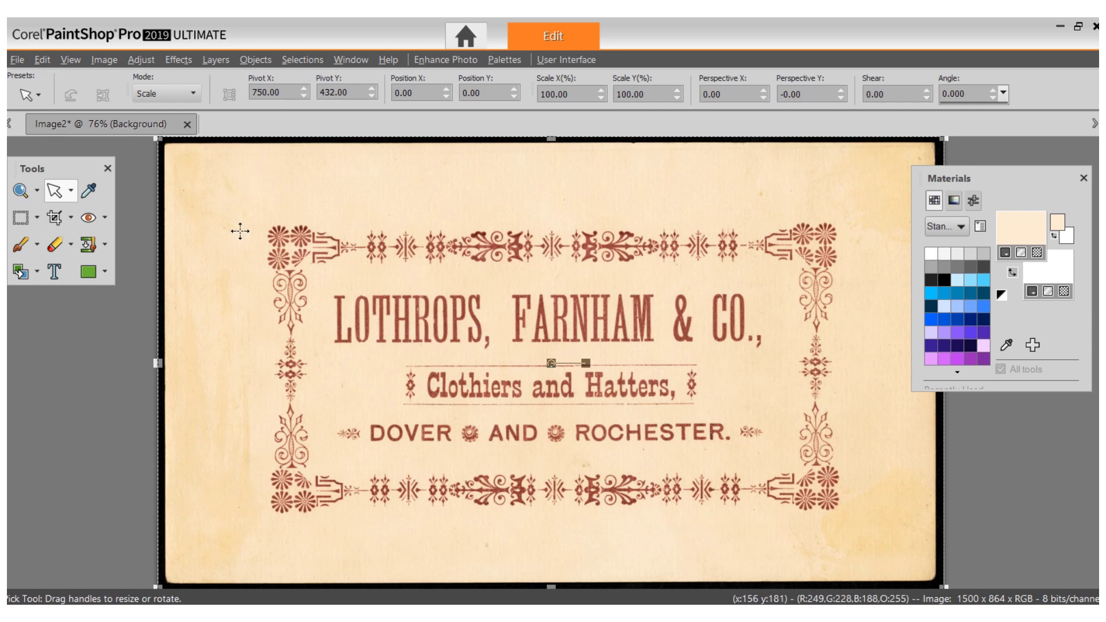
Draw a free-form crop area across the card's width, from just above to just below the red ornamental border
click(55, 218)
drag(170, 397, 939, 487)
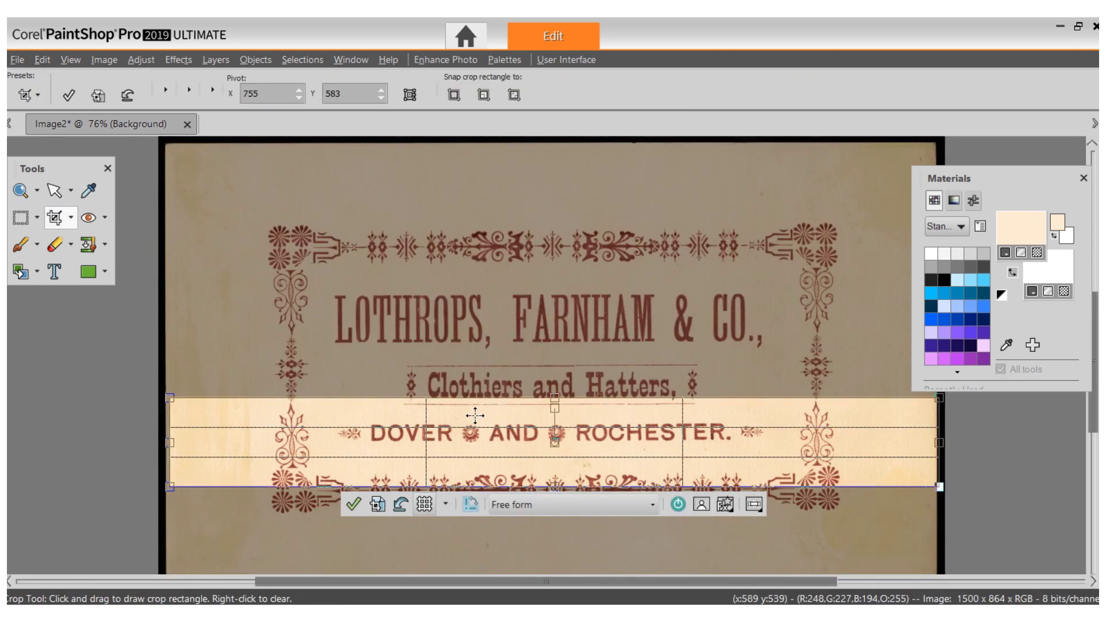
drag(556, 402, 554, 220)
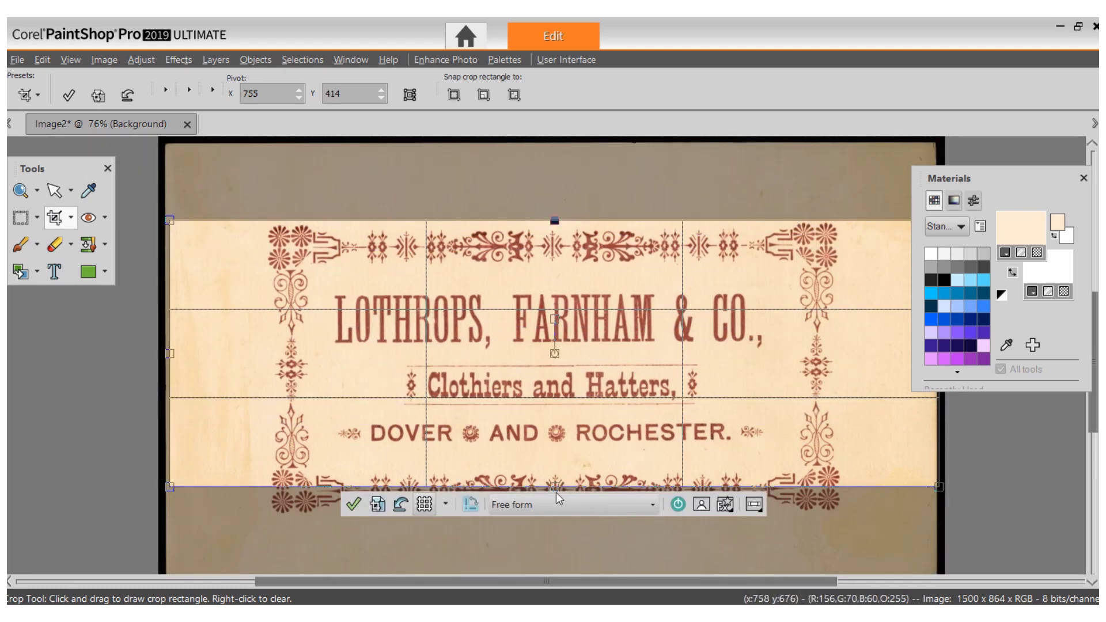
drag(555, 488, 555, 522)
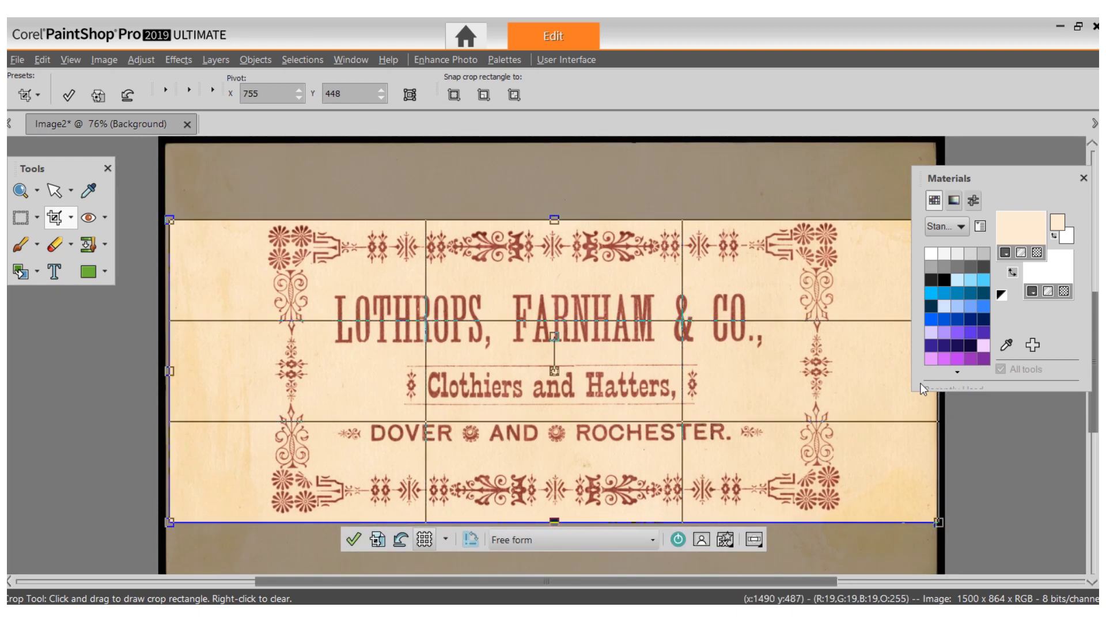
Pull the crop area's side and lower edges slightly inward, clear of the black margins, and crop the card to about 1454 x 569 pixels
scroll(711, 279, down, 2)
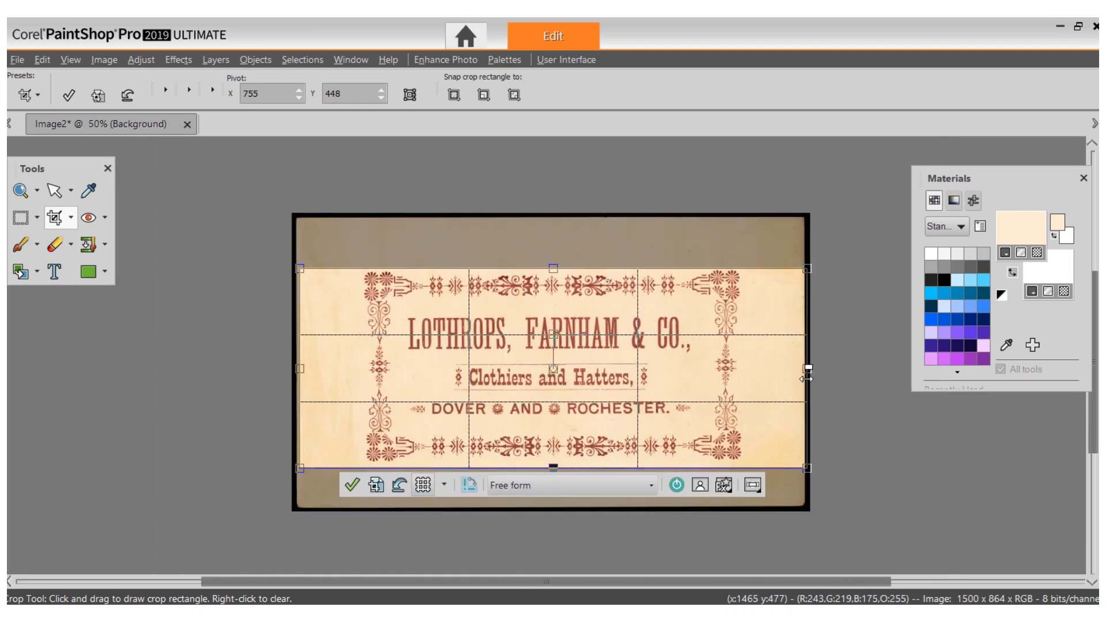
mouse_move(806, 369)
mouse_down()
mouse_move(789, 367)
mouse_move(803, 369)
mouse_up()
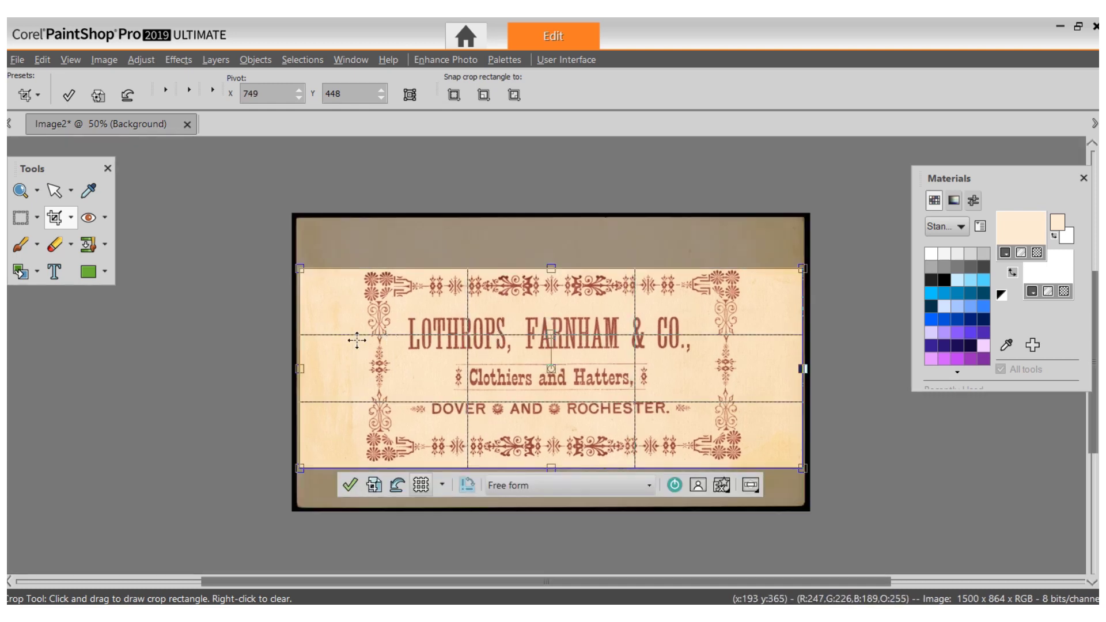
drag(299, 368, 300, 367)
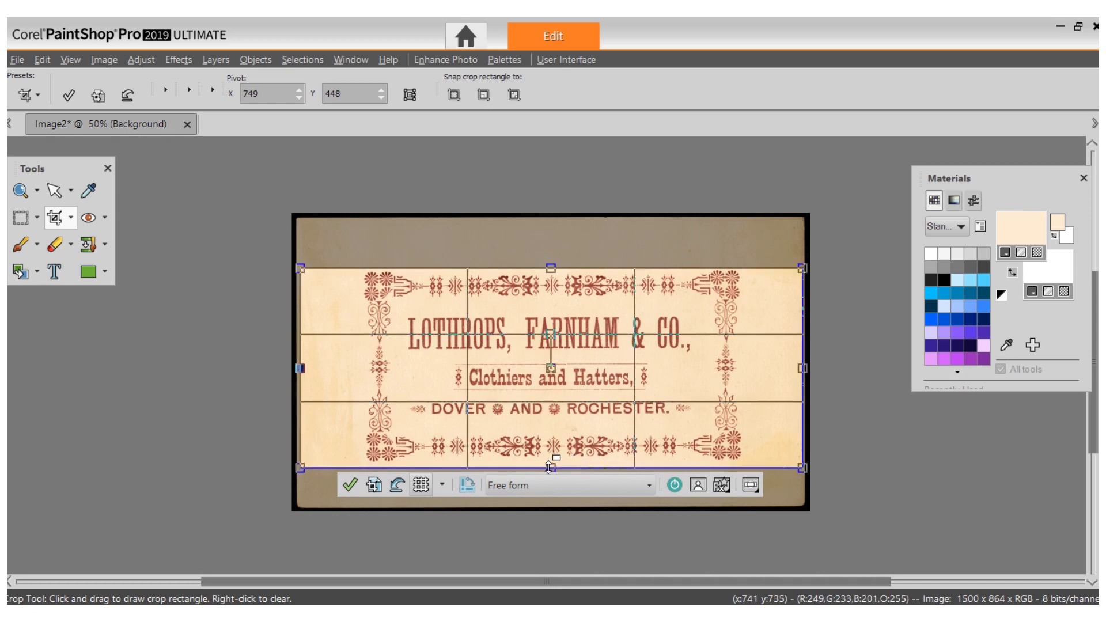
drag(544, 464, 551, 464)
scroll(566, 412, up, 1)
scroll(566, 413, up, 1)
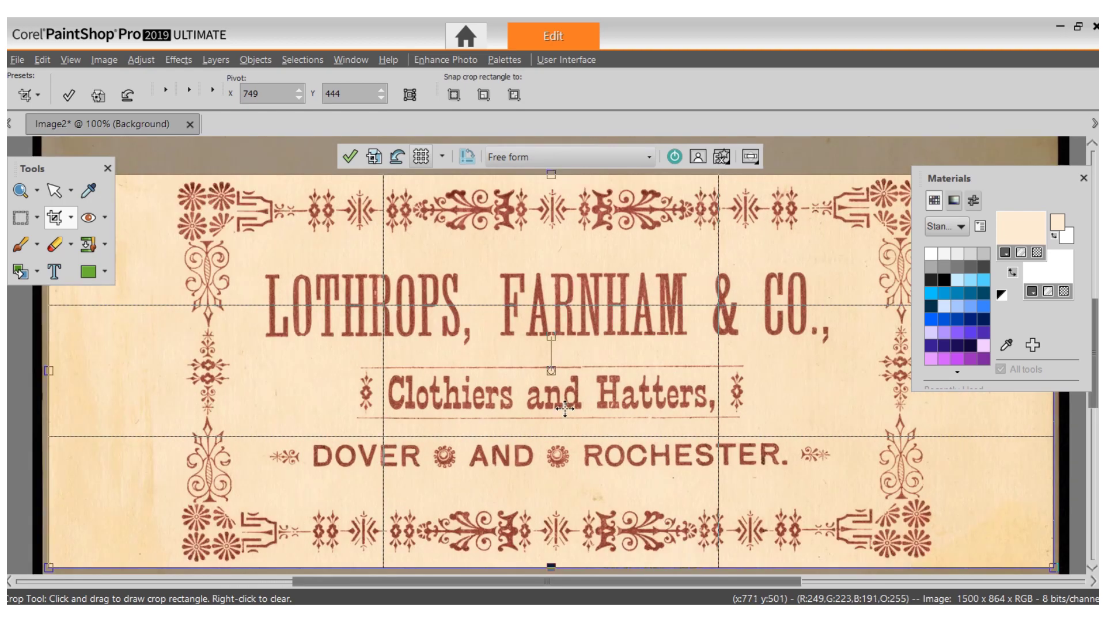
scroll(566, 412, down, 2)
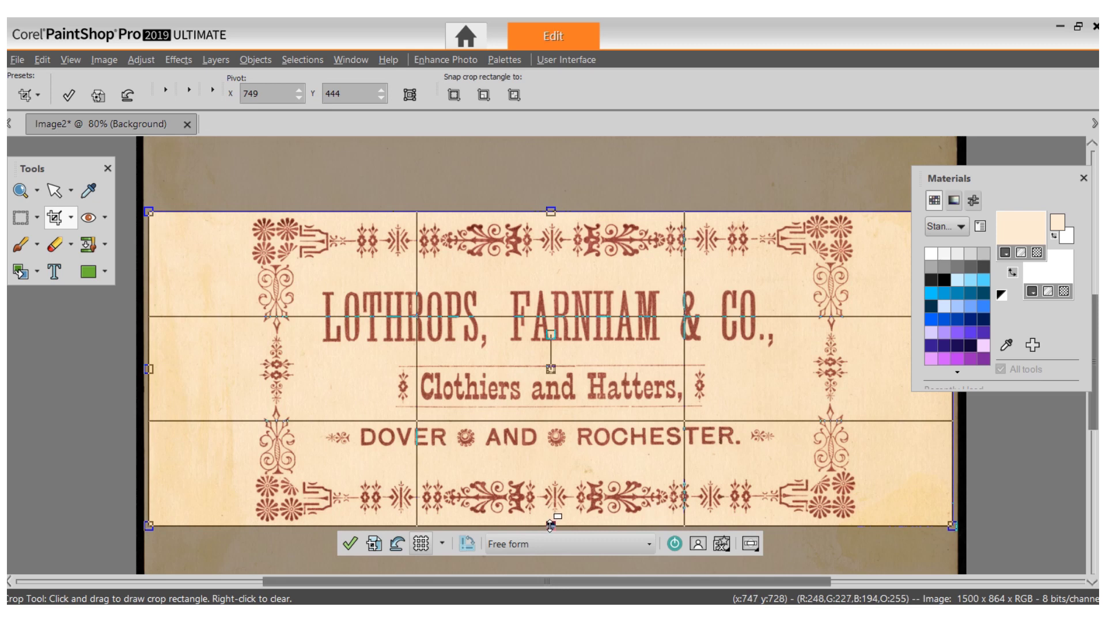
drag(549, 525, 551, 526)
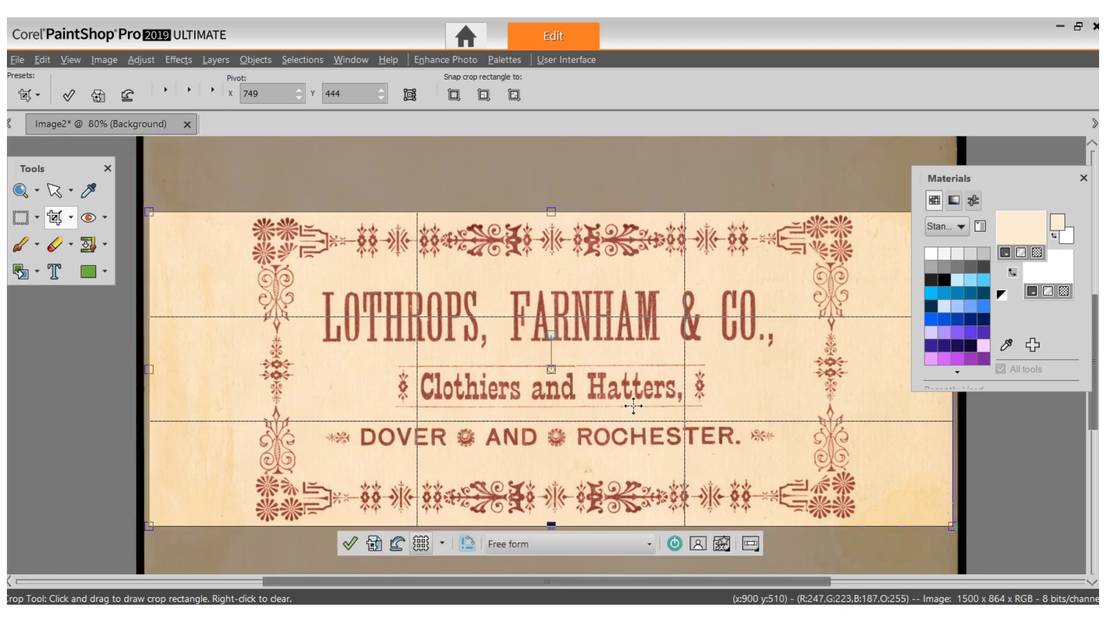
double_click(634, 406)
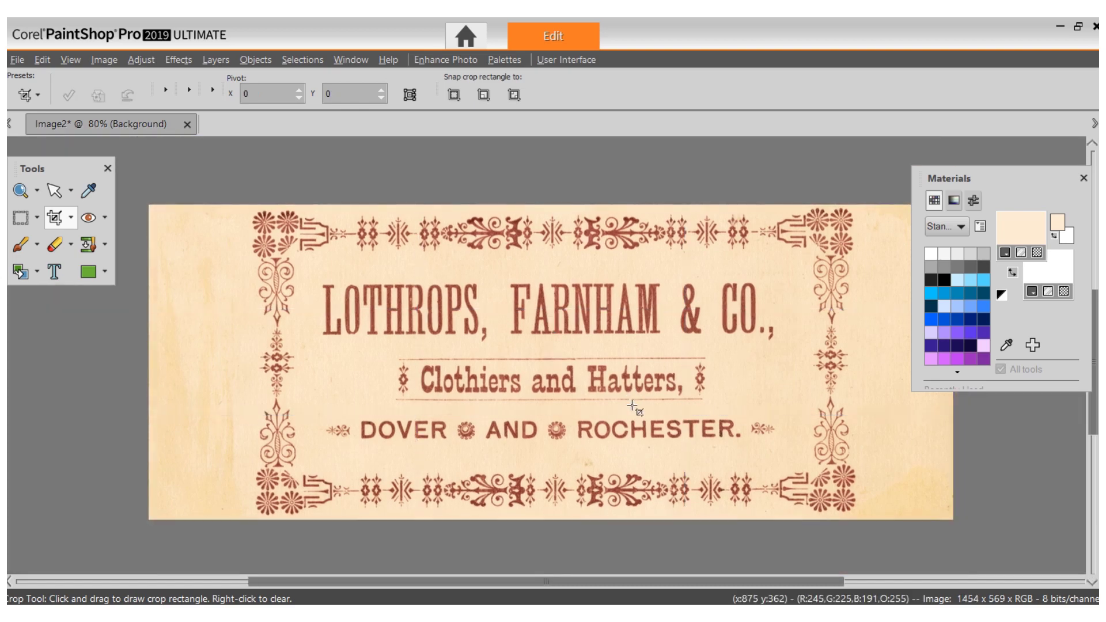
scroll(629, 397, down, 3)
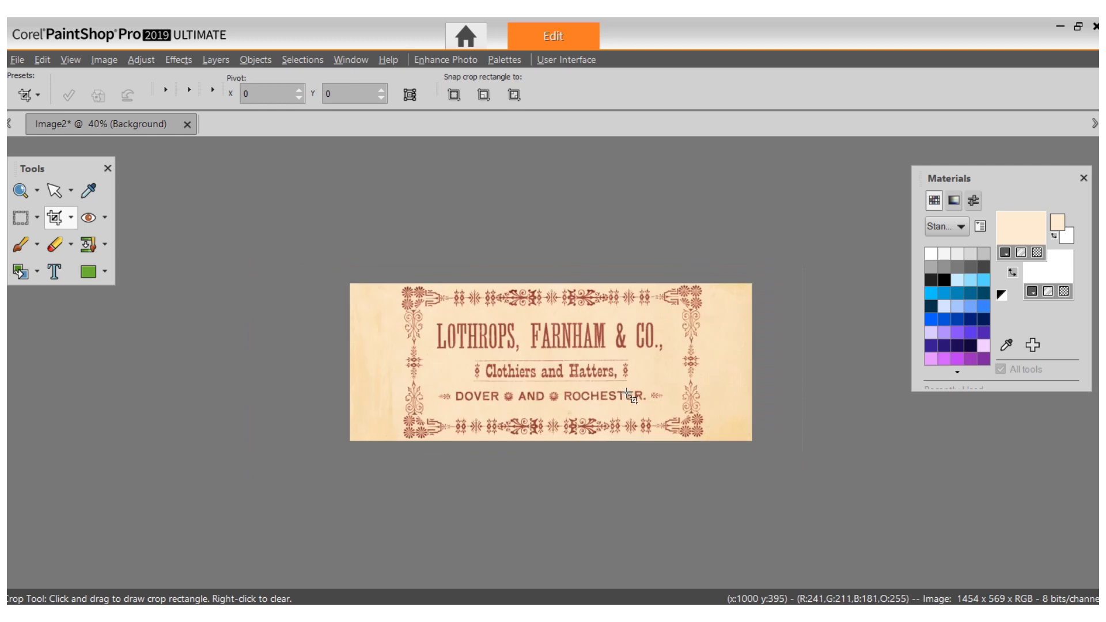
scroll(628, 395, up, 2)
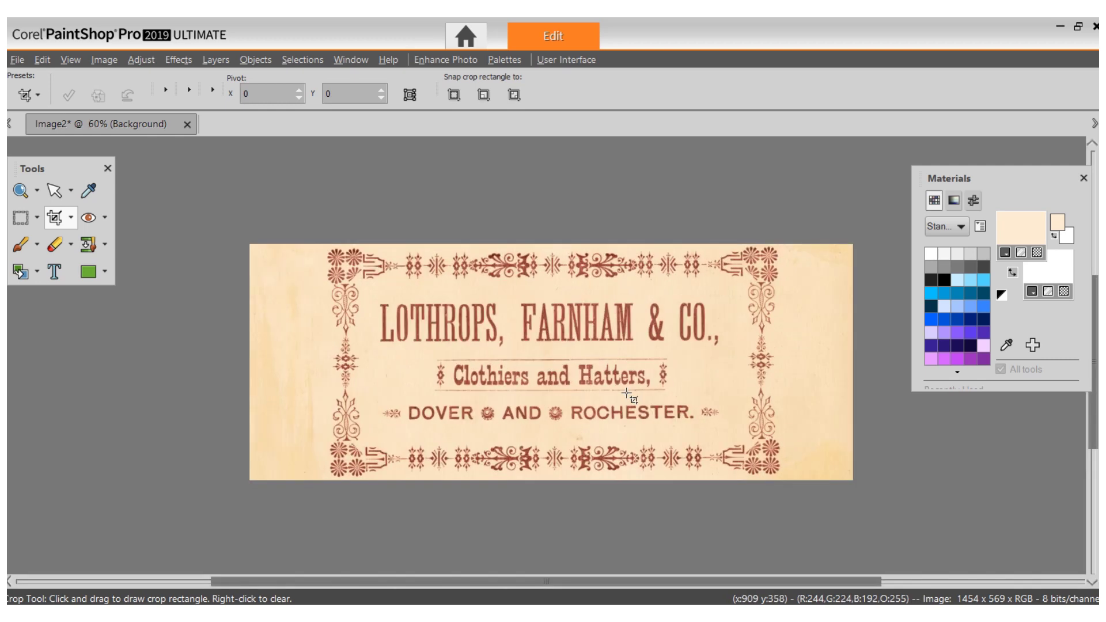
click(17, 60)
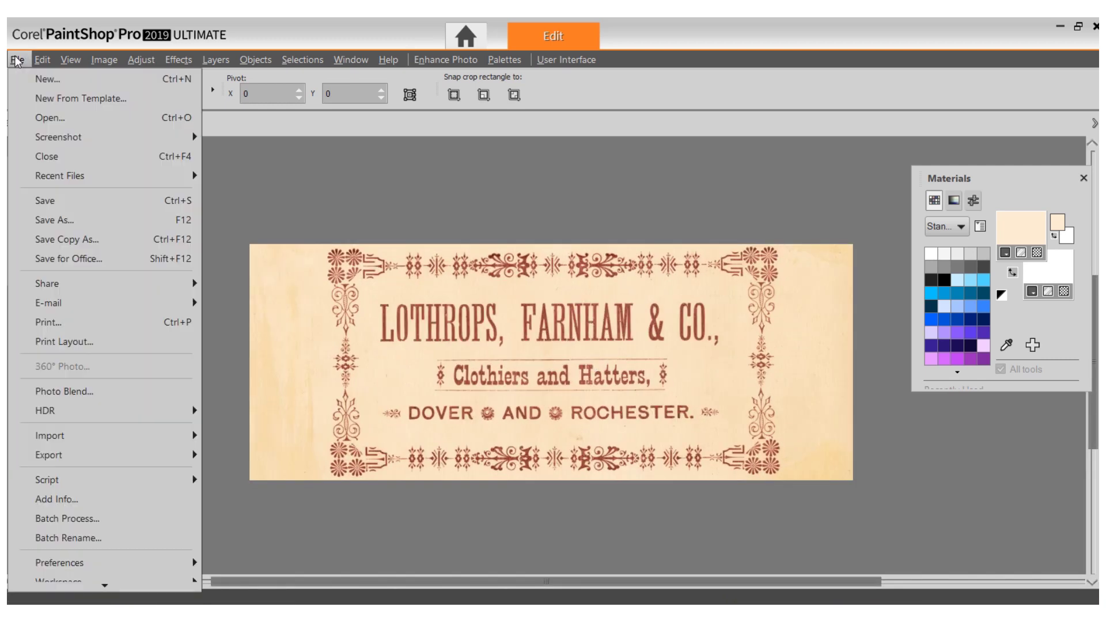
click(48, 220)
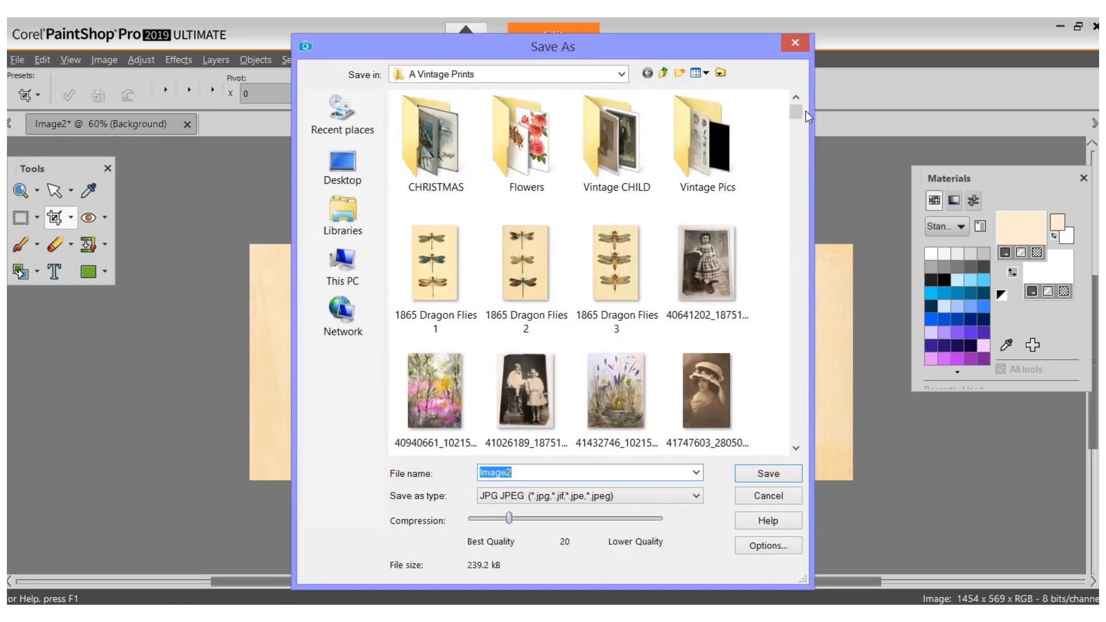
drag(801, 107, 791, 186)
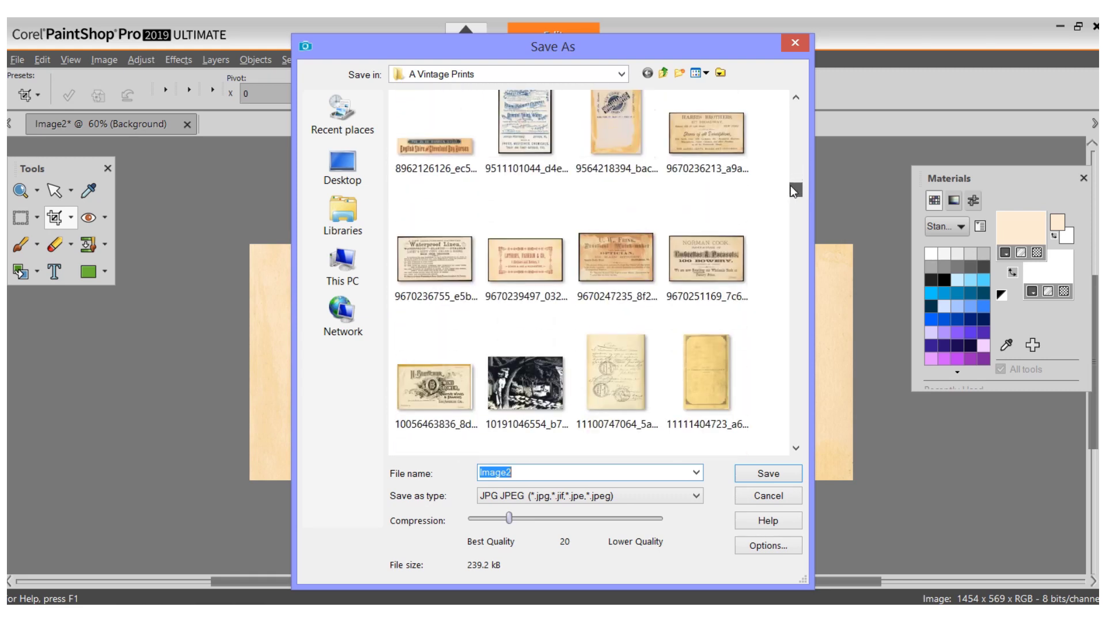
click(543, 259)
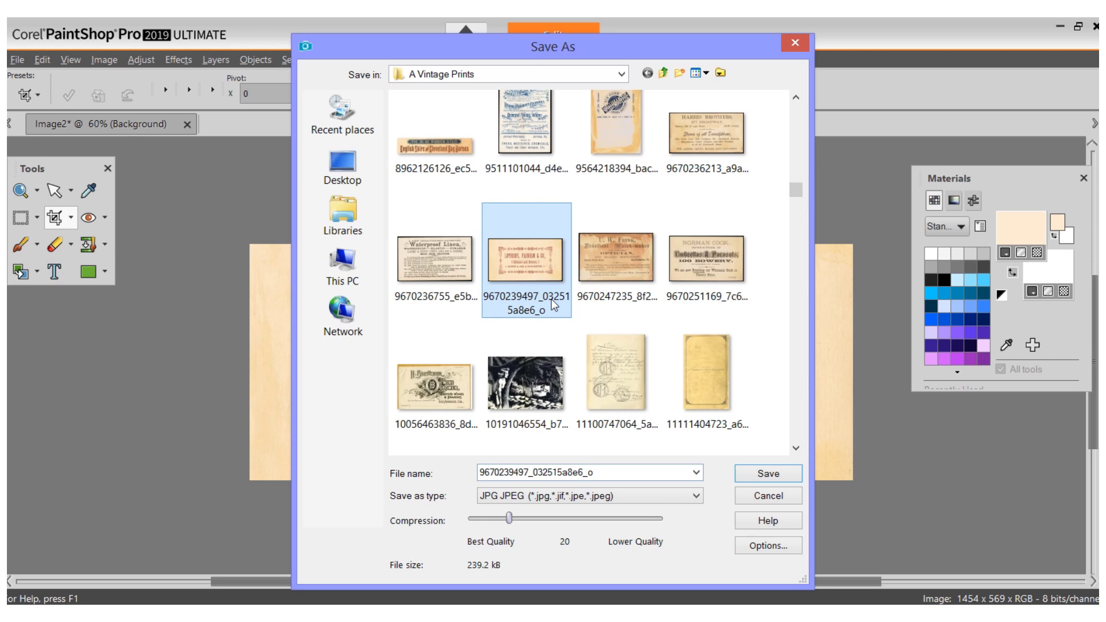
click(599, 472)
click(599, 472)
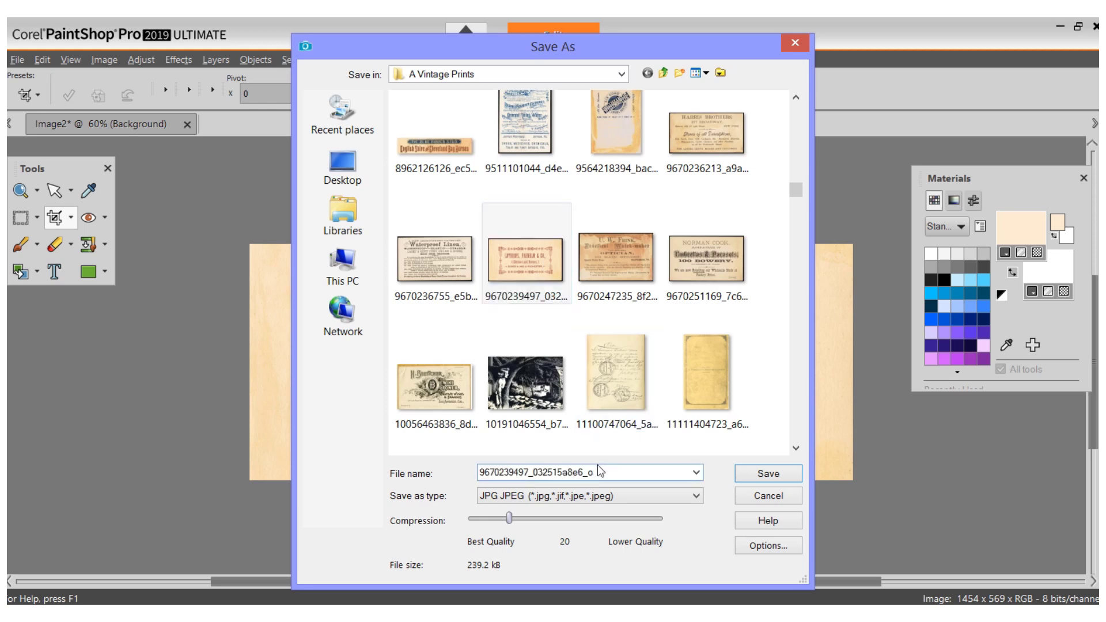
text(a)
click(766, 481)
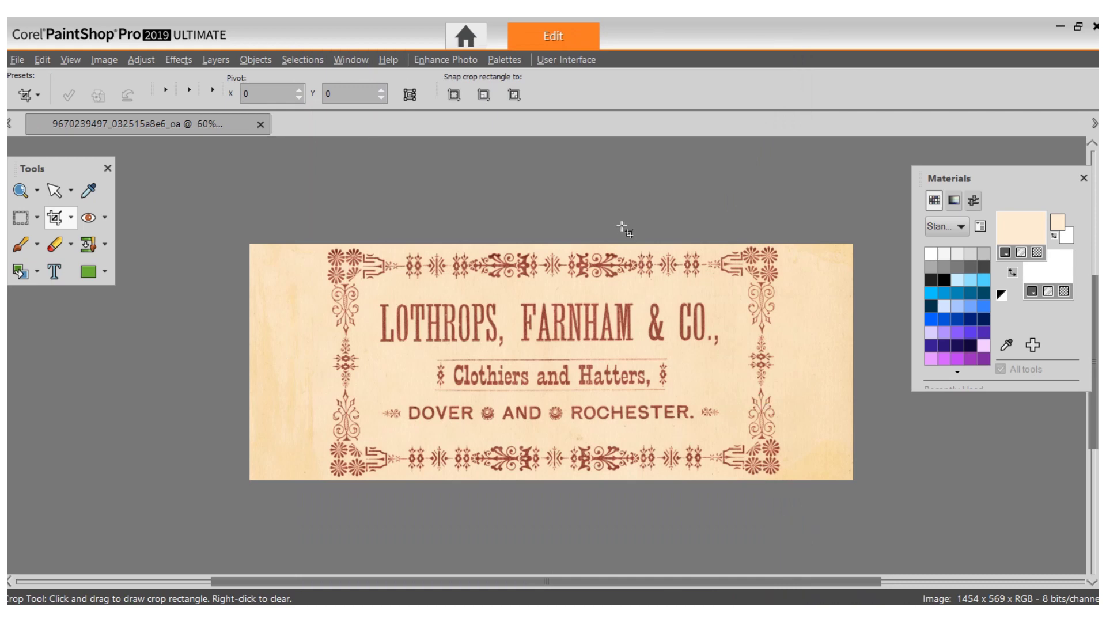
scroll(677, 340, down, 1)
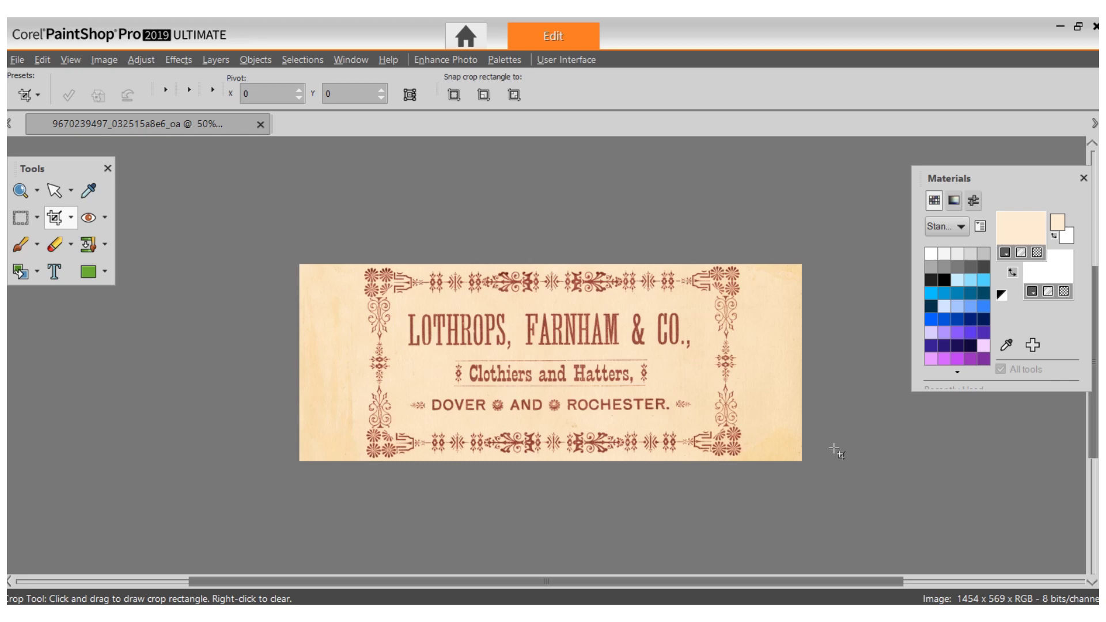
key(alt)
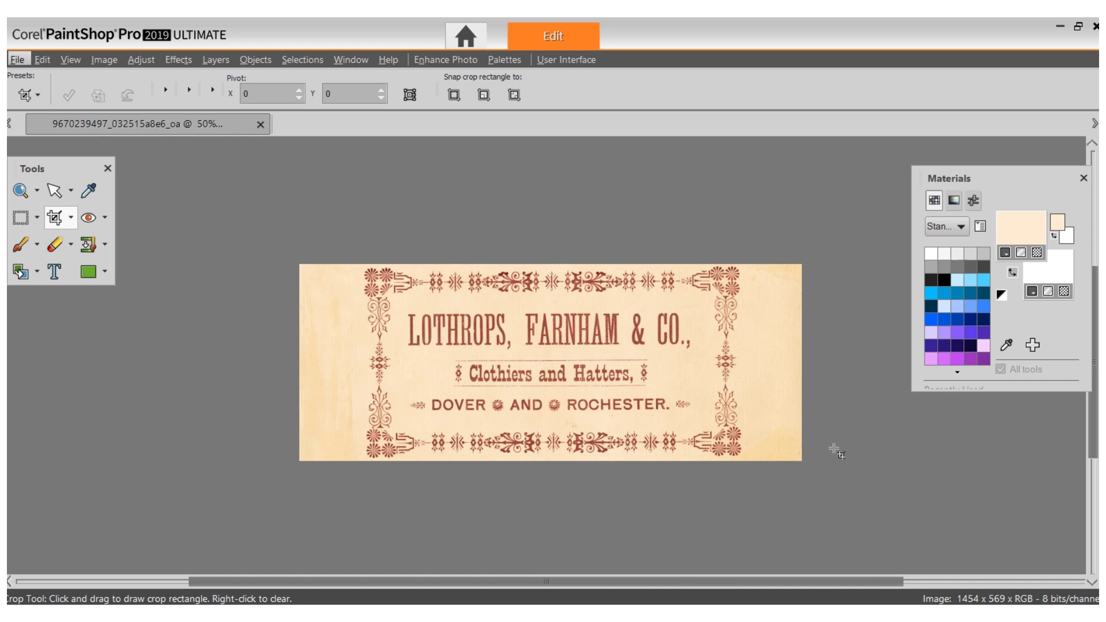